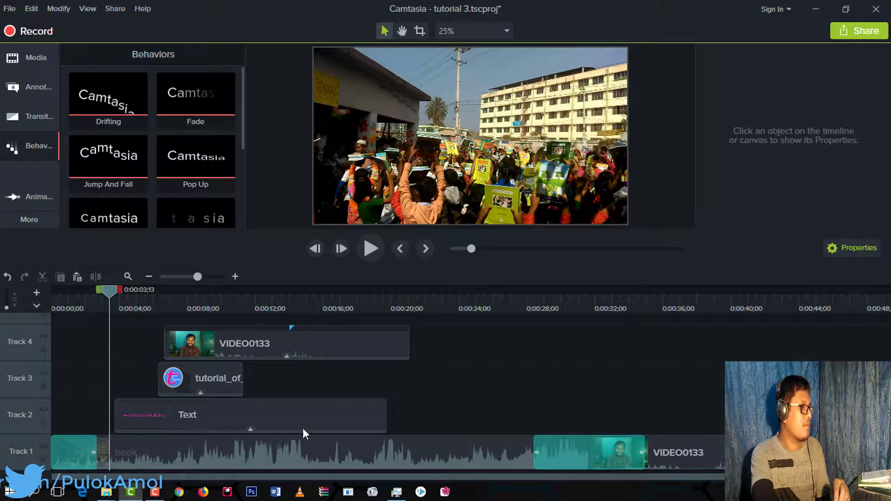
Delete every clip from the timeline and return the playhead to 0:00:00;00.
{"action": "left_click", "coordinate": [17, 196]}
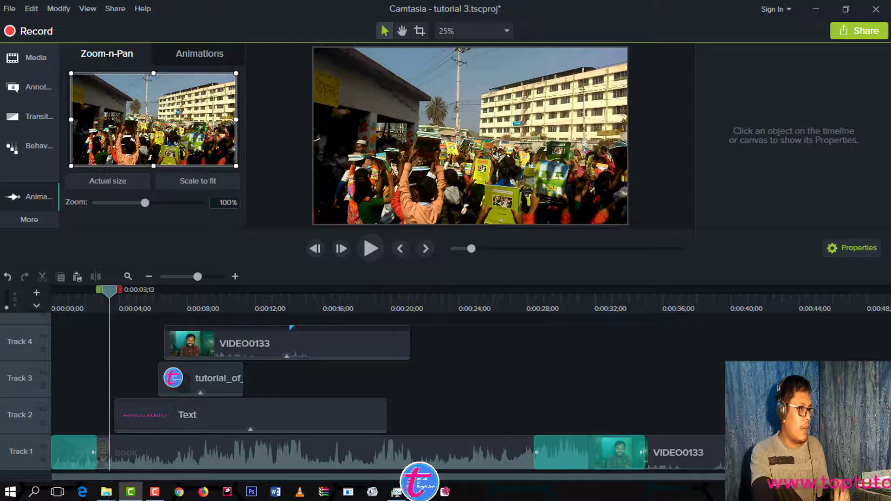
{"action": "mouse_move", "coordinate": [739, 344]}
{"action": "left_mouse_down"}
{"action": "mouse_move", "coordinate": [481, 374]}
{"action": "mouse_move", "coordinate": [216, 473]}
{"action": "mouse_move", "coordinate": [64, 469]}
{"action": "left_mouse_up"}
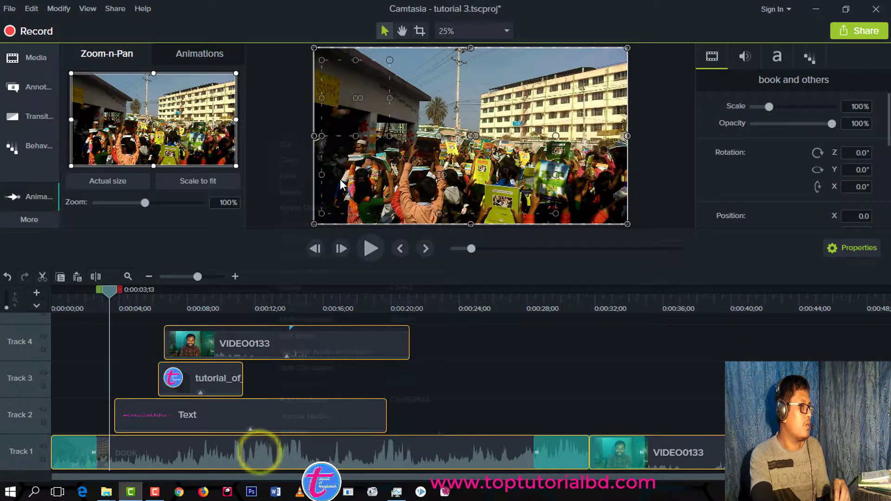
{"action": "right_click", "coordinate": [260, 454]}
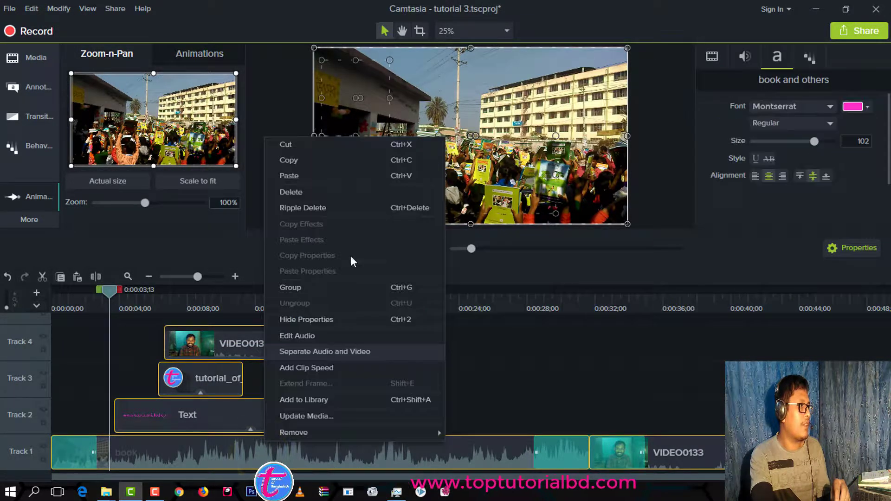
{"action": "left_click", "coordinate": [302, 193]}
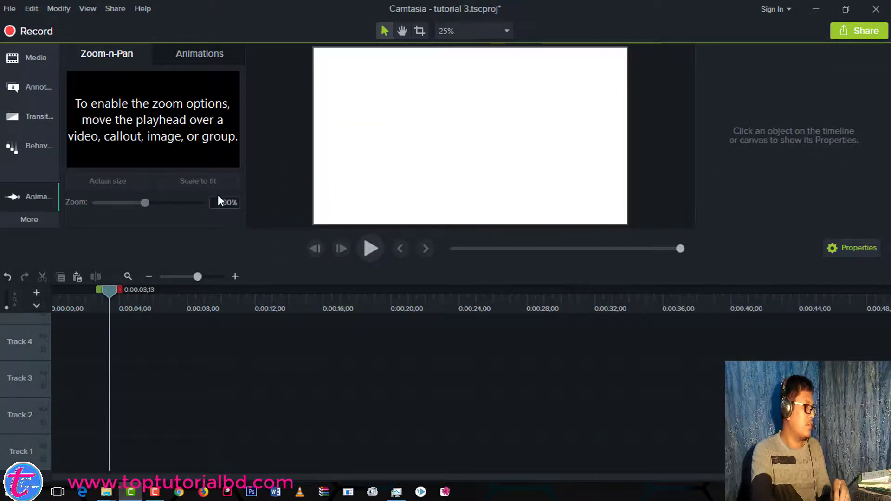
{"action": "left_click_drag", "start_coordinate": [108, 290], "coordinate": [31, 311]}
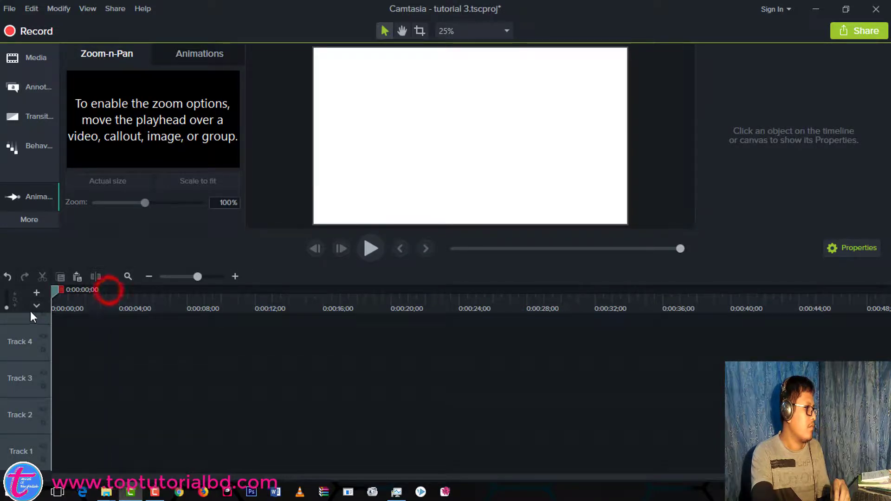
Import the recording 6 from the Camtasia Studio folder into the Media Bin and place it at the start of the timeline.
{"action": "left_click", "coordinate": [31, 222]}
{"action": "left_click", "coordinate": [32, 57]}
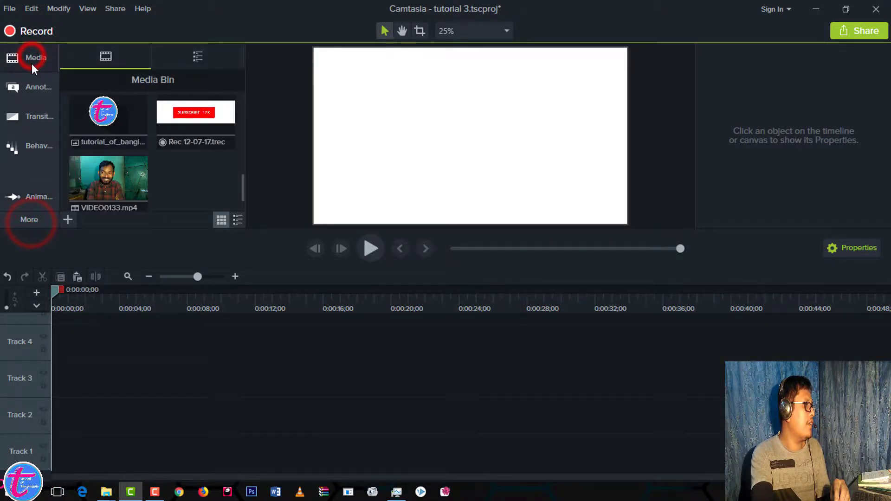
{"action": "left_click", "coordinate": [68, 219]}
{"action": "left_click", "coordinate": [97, 165]}
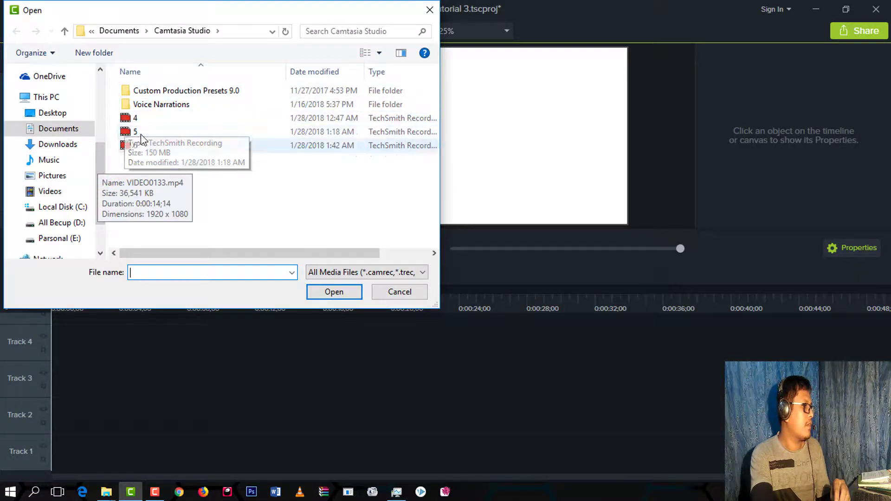
{"action": "left_click", "coordinate": [133, 145]}
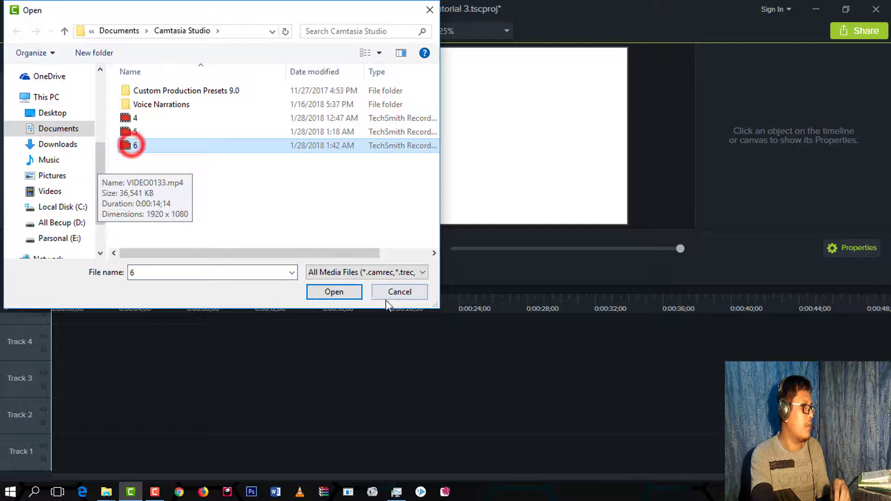
{"action": "left_click", "coordinate": [339, 295]}
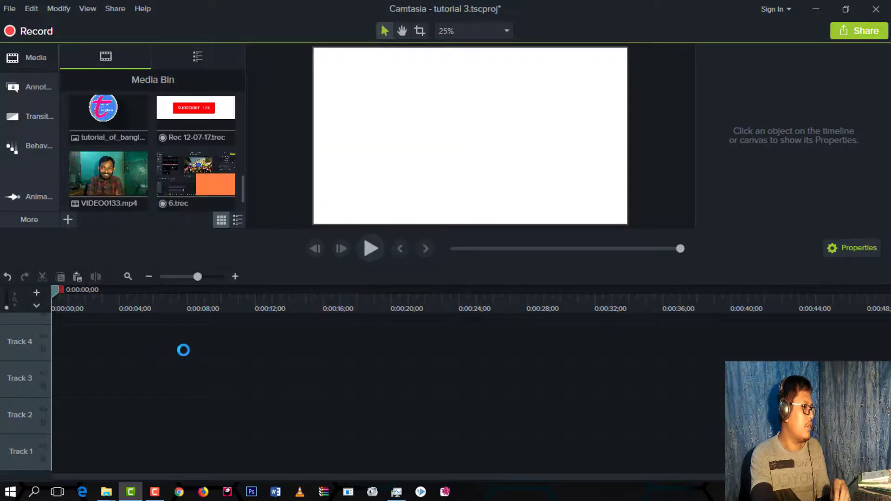
{"action": "left_click_drag", "start_coordinate": [183, 179], "coordinate": [26, 413]}
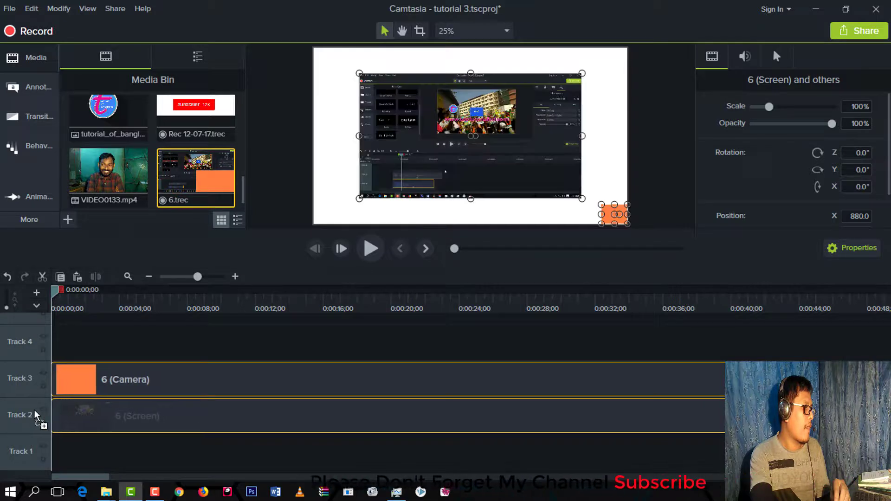
{"action": "right_click", "coordinate": [116, 387]}
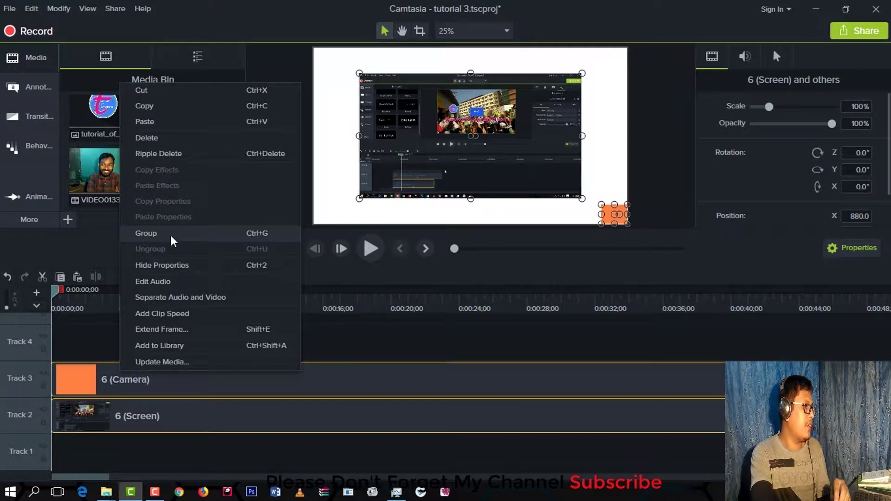
{"action": "left_click", "coordinate": [148, 137]}
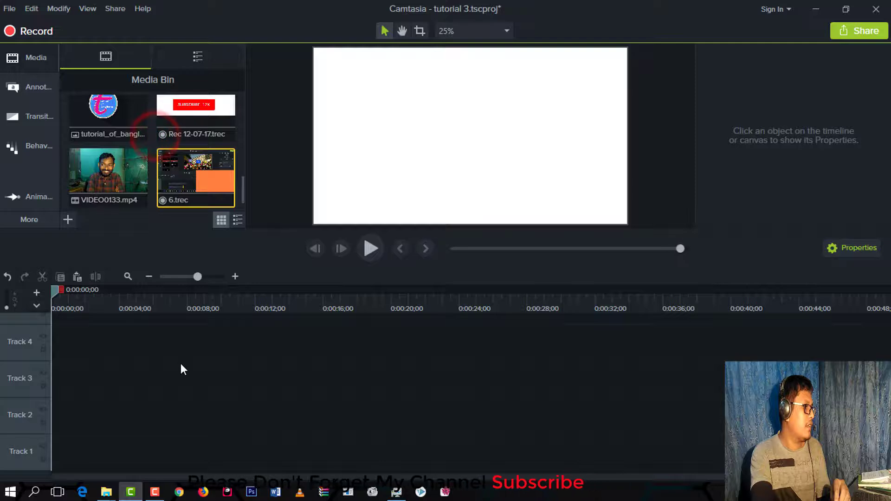
{"action": "key", "text": "ctrl+z"}
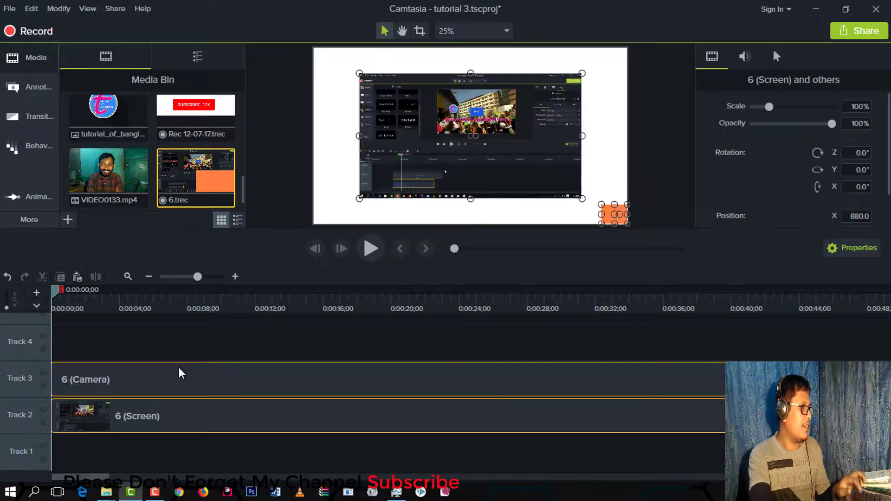
Delete only the 6 (Camera) clip from Track 3.
{"action": "left_click", "coordinate": [162, 377]}
{"action": "right_click", "coordinate": [317, 380]}
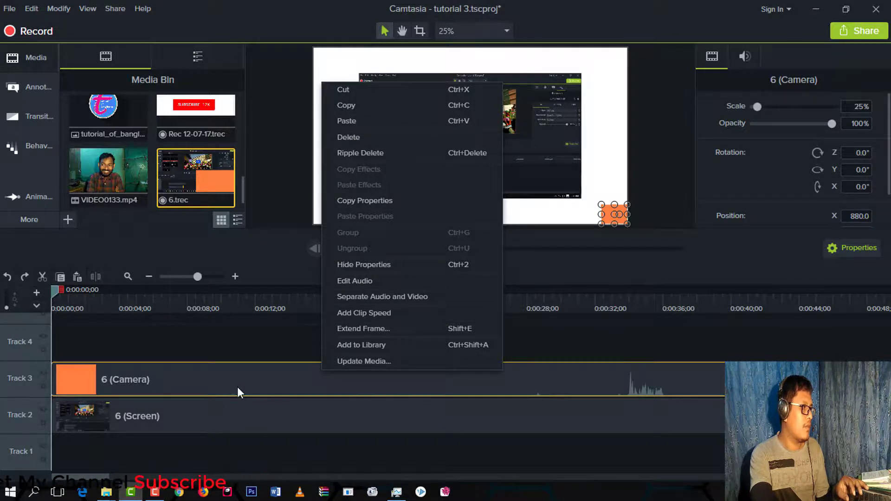
{"action": "left_click", "coordinate": [349, 137]}
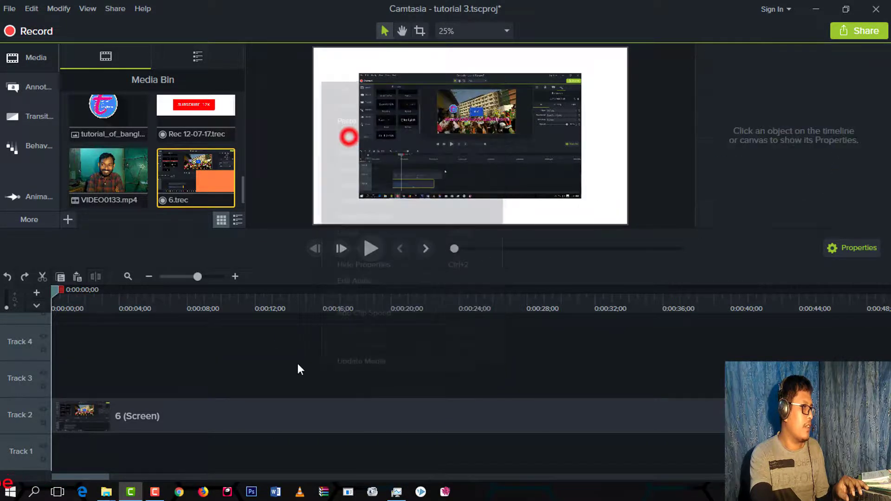
Split the 6 (Screen) clip at 0:03:56;18 and delete the part after the cut.
{"action": "left_click", "coordinate": [201, 419]}
{"action": "left_click_drag", "start_coordinate": [59, 294], "coordinate": [717, 289]}
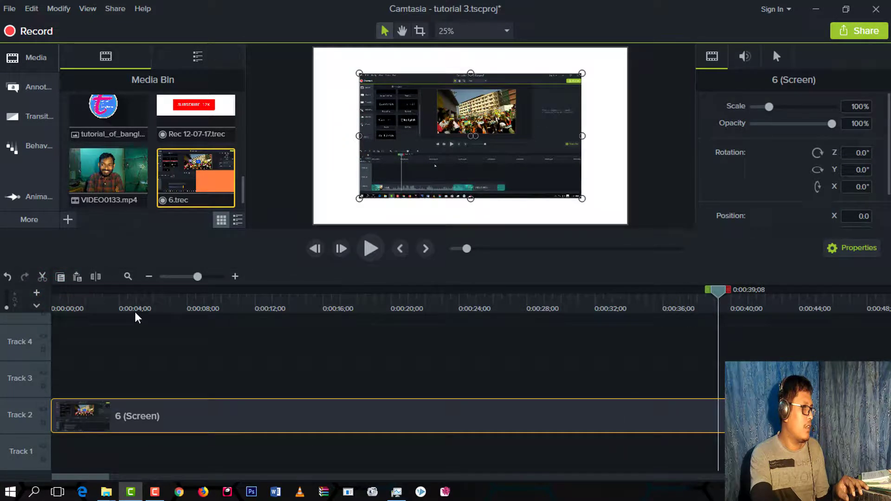
{"action": "left_click_drag", "start_coordinate": [198, 278], "coordinate": [164, 277]}
{"action": "left_click_drag", "start_coordinate": [86, 291], "coordinate": [283, 357]}
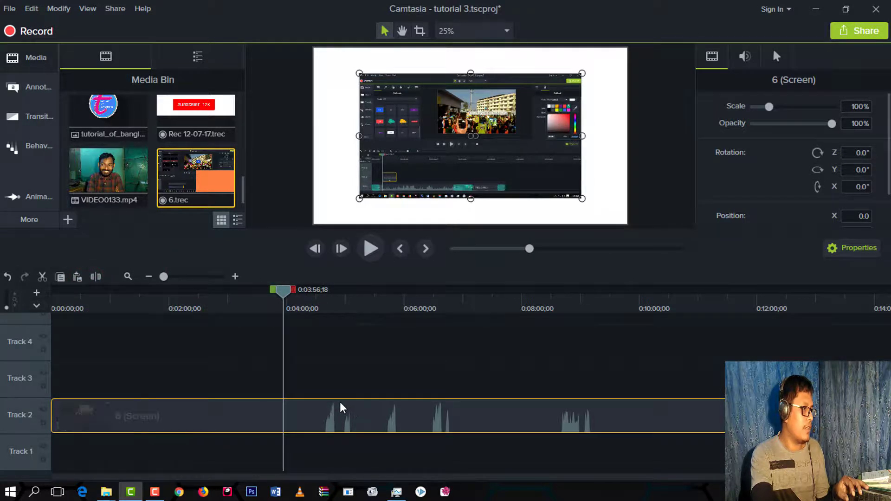
{"action": "left_click", "coordinate": [96, 276]}
{"action": "left_click", "coordinate": [398, 415]}
{"action": "key", "text": "Delete"}
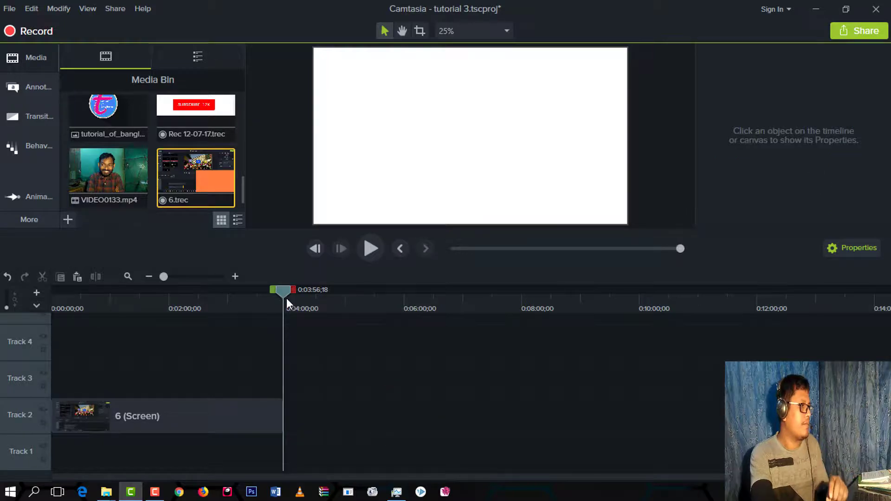
At the start of the timeline, align the screen recording with the canvas corner and enlarge it to 140.8% to fill the canvas.
{"action": "left_click_drag", "start_coordinate": [280, 290], "coordinate": [52, 290]}
{"action": "left_click", "coordinate": [454, 148]}
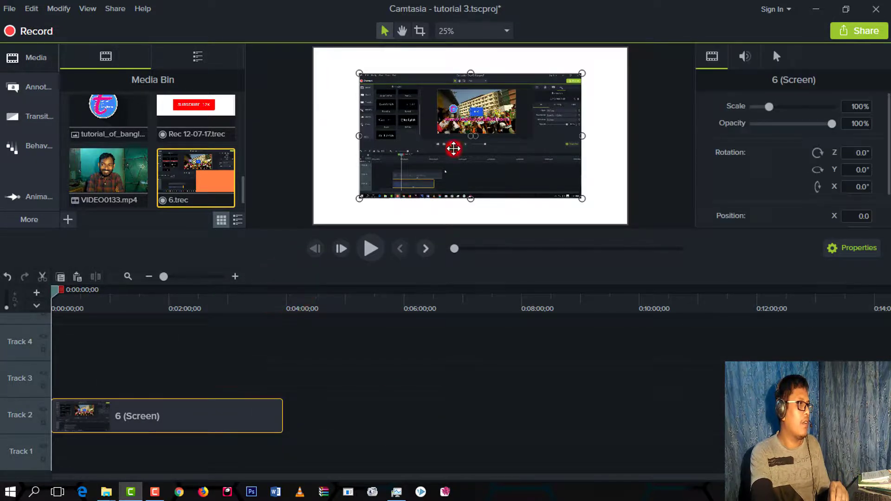
{"action": "left_click_drag", "start_coordinate": [491, 157], "coordinate": [448, 133]}
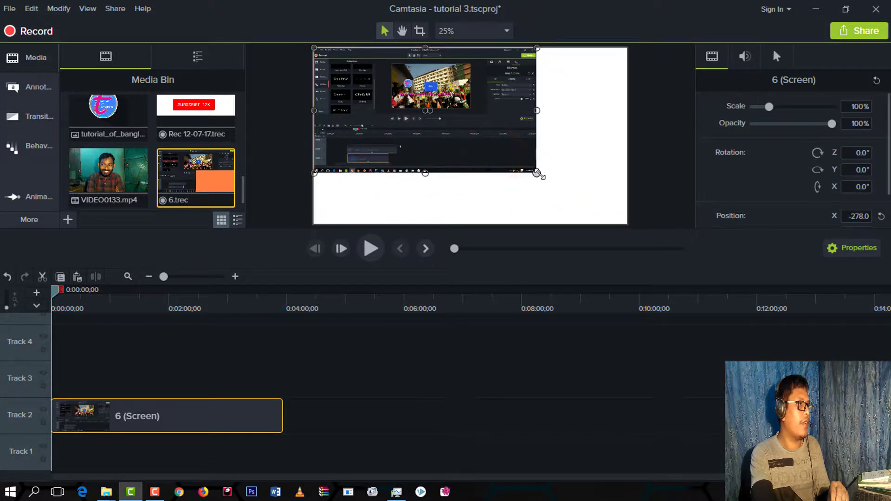
{"action": "left_click_drag", "start_coordinate": [536, 173], "coordinate": [628, 224]}
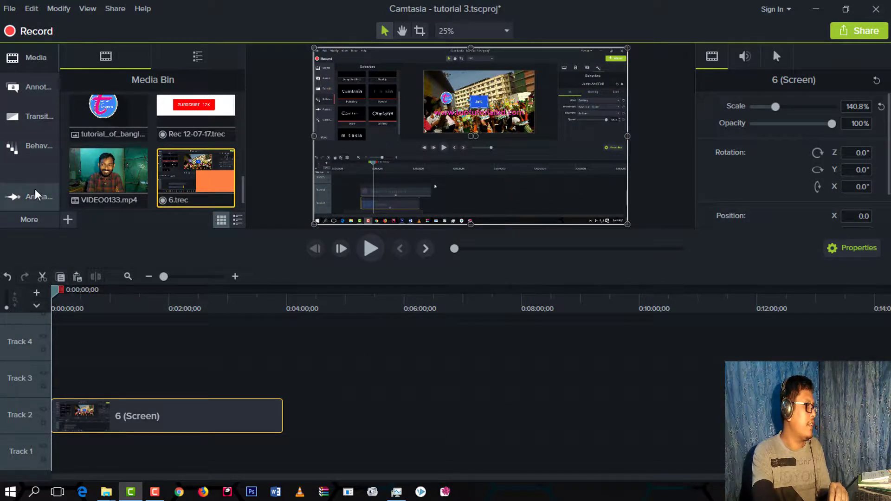
Preview the clip, return to its start and add a Zoom-n-Pan zoom of about 427% on the recording's upper-left Behaviors area.
{"action": "left_click", "coordinate": [33, 203]}
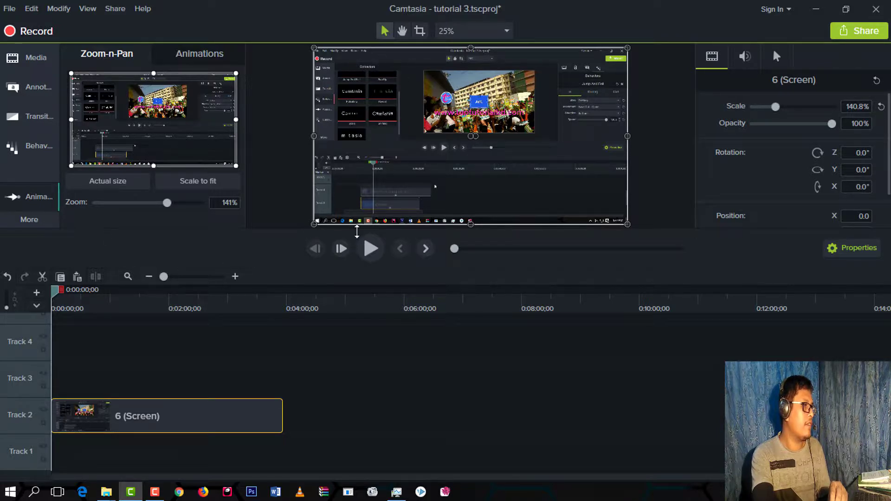
{"action": "left_click", "coordinate": [371, 248]}
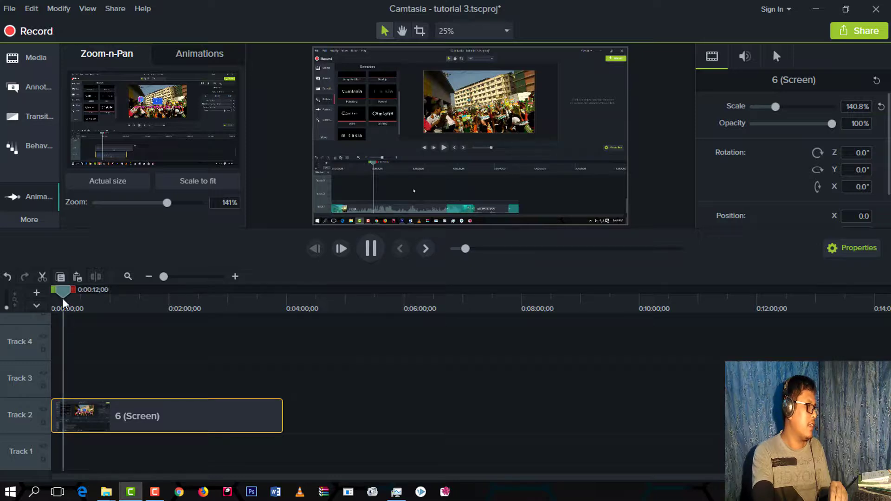
{"action": "left_click_drag", "start_coordinate": [63, 298], "coordinate": [51, 299]}
{"action": "left_click_drag", "start_coordinate": [172, 276], "coordinate": [183, 277]}
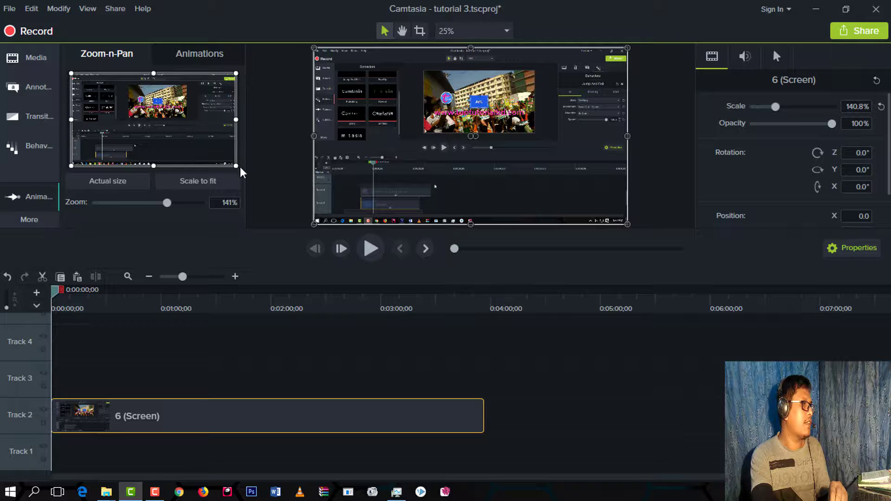
{"action": "left_click_drag", "start_coordinate": [235, 166], "coordinate": [123, 86]}
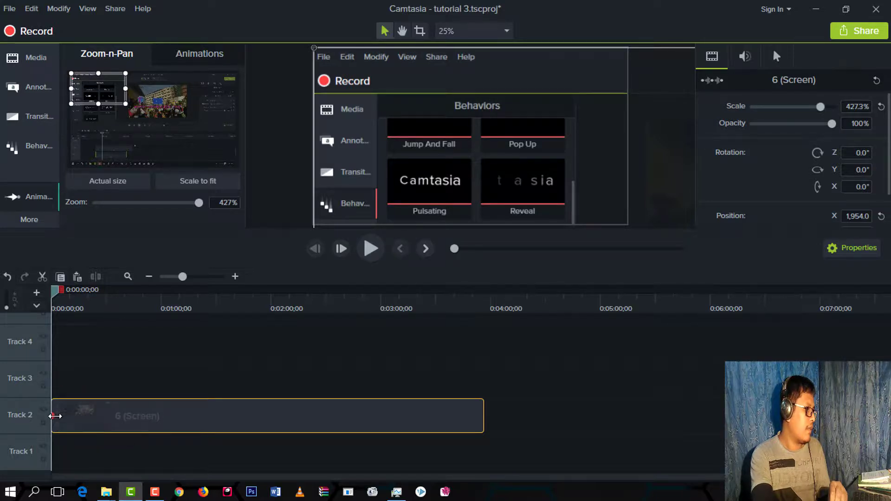
Move and lengthen the zoom animation on the 6 (Screen) clip so it forms a long arrow ending at about 0:00:47.
{"action": "left_click", "coordinate": [49, 420]}
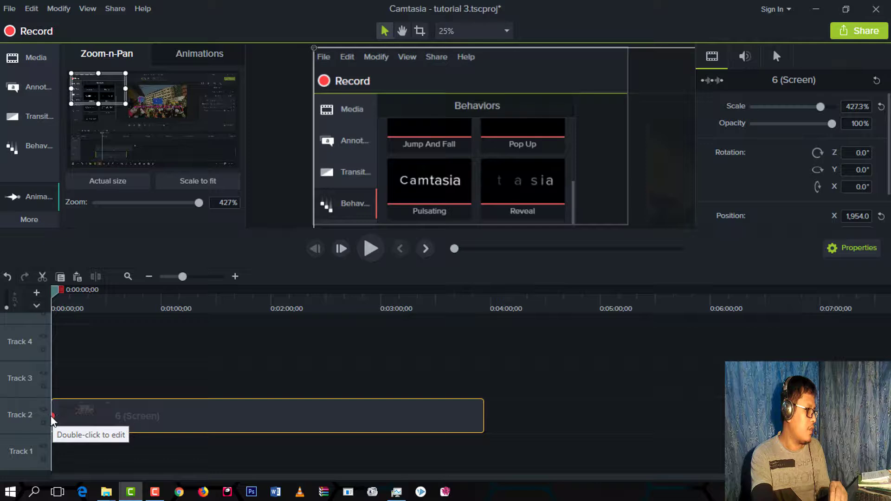
{"action": "left_click", "coordinate": [50, 418]}
{"action": "left_click", "coordinate": [50, 417]}
{"action": "left_click", "coordinate": [50, 417]}
{"action": "left_click", "coordinate": [51, 417]}
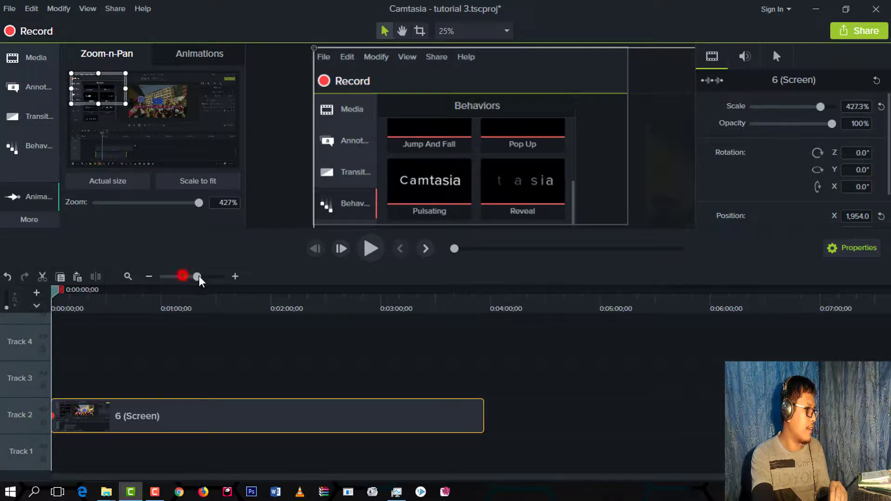
{"action": "left_click_drag", "start_coordinate": [199, 279], "coordinate": [173, 289]}
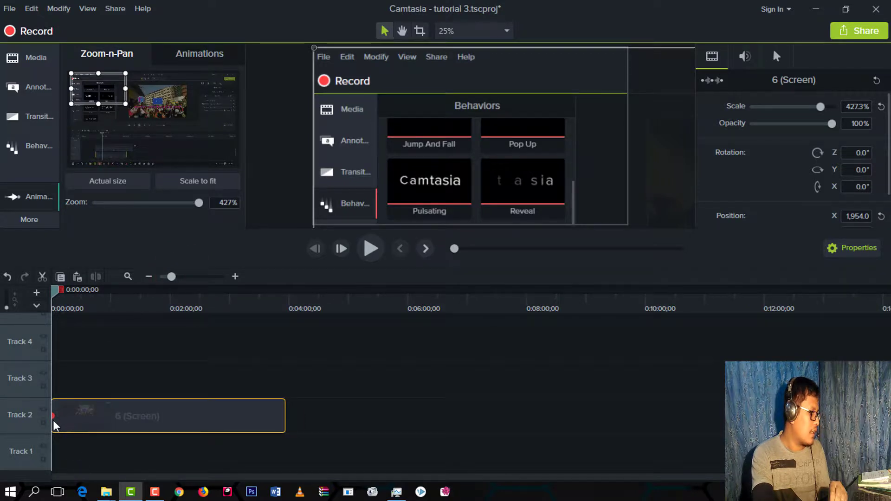
{"action": "left_click_drag", "start_coordinate": [53, 415], "coordinate": [98, 416]}
{"action": "left_click", "coordinate": [74, 416]}
Add a red Sketch Motion rectangle on Track 3 covering 0:00:53;13 and fit it around the Behaviors heading on the canvas.
{"action": "mouse_move", "coordinate": [99, 301]}
{"action": "left_mouse_down"}
{"action": "mouse_move", "coordinate": [47, 310]}
{"action": "mouse_move", "coordinate": [104, 317]}
{"action": "left_mouse_up"}
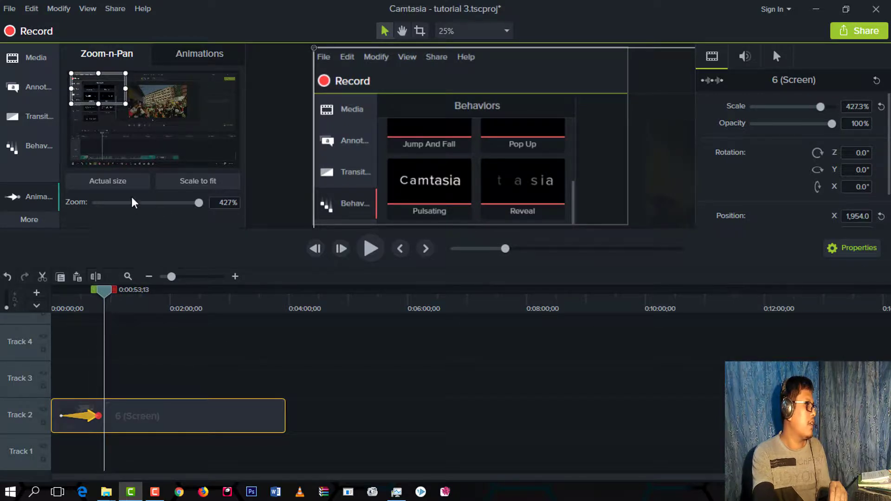
{"action": "left_click", "coordinate": [32, 87]}
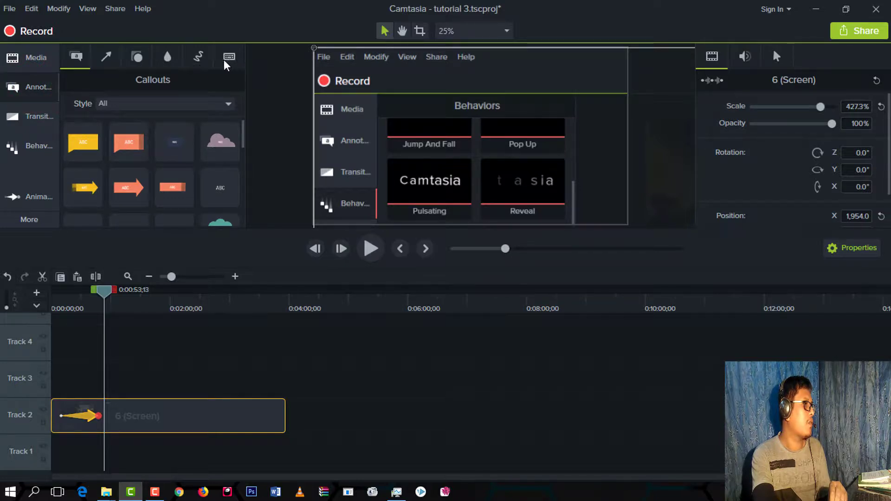
{"action": "left_click", "coordinate": [111, 58]}
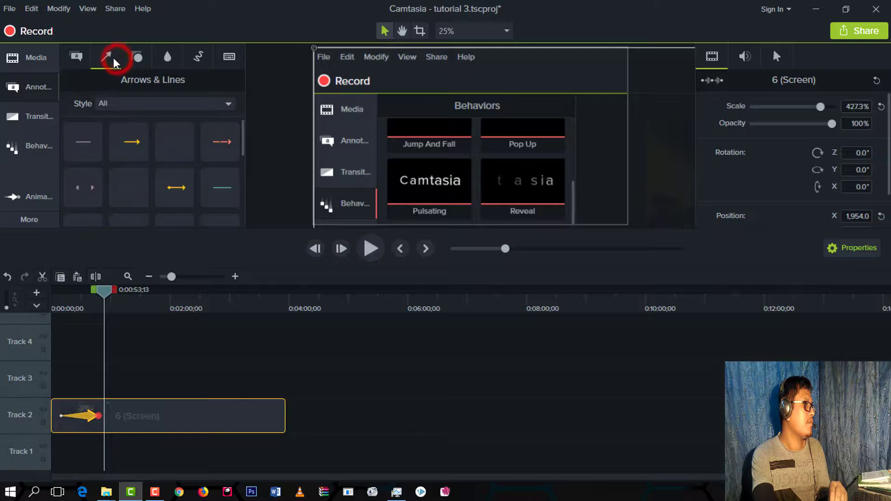
{"action": "left_click", "coordinate": [139, 59]}
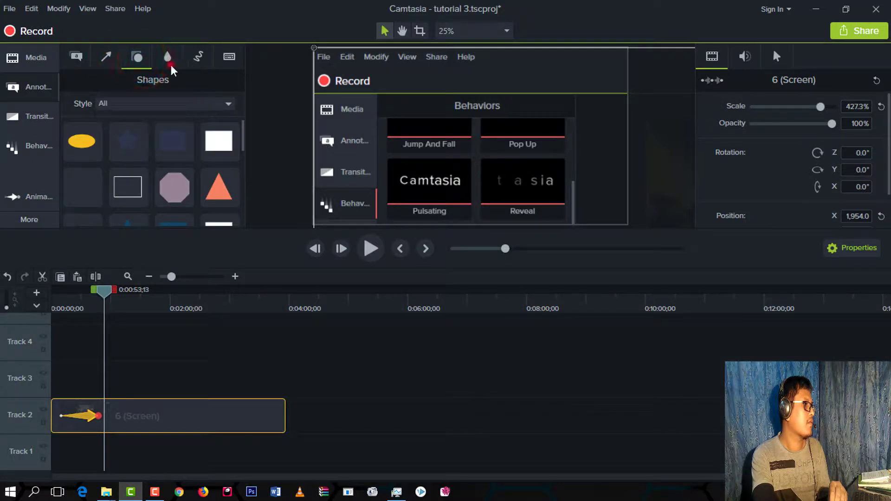
{"action": "left_click", "coordinate": [168, 58]}
{"action": "left_click", "coordinate": [193, 60]}
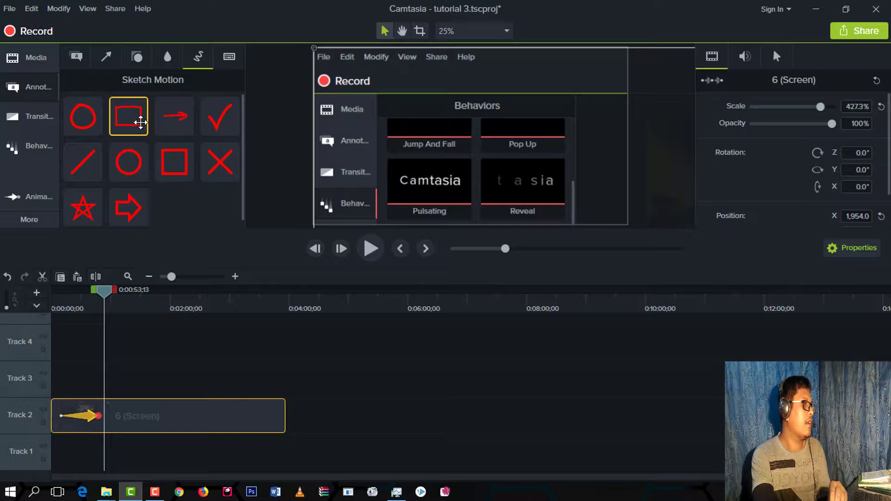
{"action": "left_click", "coordinate": [136, 119]}
{"action": "mouse_move", "coordinate": [139, 145]}
{"action": "left_mouse_down"}
{"action": "mouse_move", "coordinate": [123, 384]}
{"action": "mouse_move", "coordinate": [93, 395]}
{"action": "mouse_move", "coordinate": [82, 389]}
{"action": "mouse_move", "coordinate": [109, 381]}
{"action": "mouse_move", "coordinate": [71, 384]}
{"action": "mouse_move", "coordinate": [88, 386]}
{"action": "left_mouse_up"}
{"action": "left_click_drag", "start_coordinate": [480, 133], "coordinate": [480, 112]}
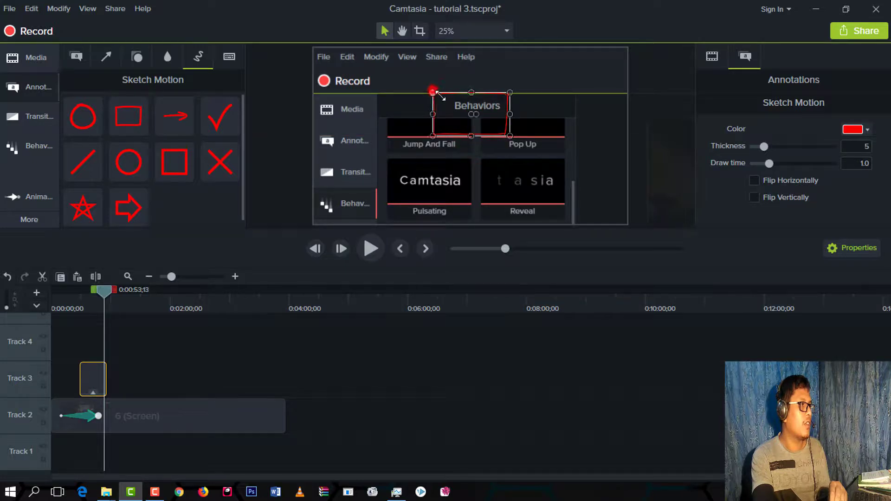
{"action": "left_click_drag", "start_coordinate": [446, 107], "coordinate": [476, 106]}
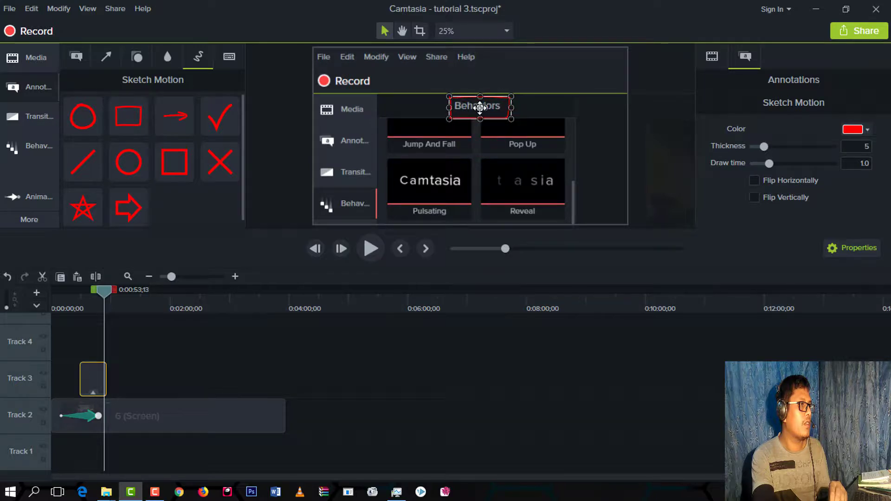
Shorten the zoom animation to end at about 0:00:27, fit the sketch rectangle clip from there to about 0:00:34, and preview the timing.
{"action": "left_click_drag", "start_coordinate": [103, 289], "coordinate": [67, 330]}
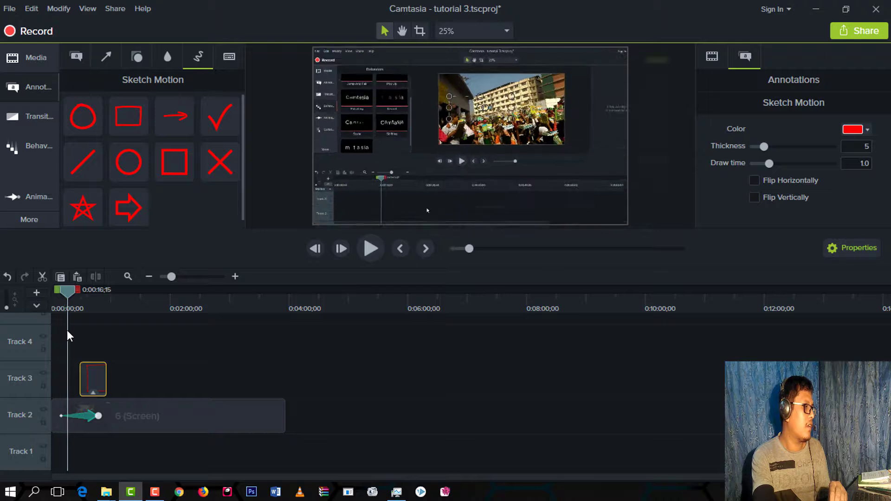
{"action": "left_click_drag", "start_coordinate": [93, 381], "coordinate": [106, 382]}
{"action": "left_click", "coordinate": [367, 250]}
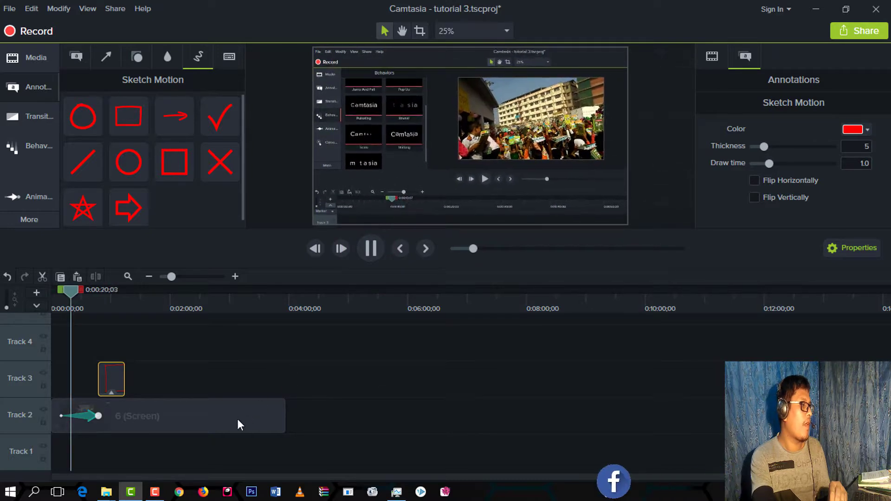
{"action": "left_click_drag", "start_coordinate": [98, 417], "coordinate": [78, 416]}
{"action": "mouse_move", "coordinate": [117, 388]}
{"action": "left_mouse_down"}
{"action": "mouse_move", "coordinate": [79, 393]}
{"action": "mouse_move", "coordinate": [102, 384]}
{"action": "mouse_move", "coordinate": [84, 387]}
{"action": "left_mouse_up"}
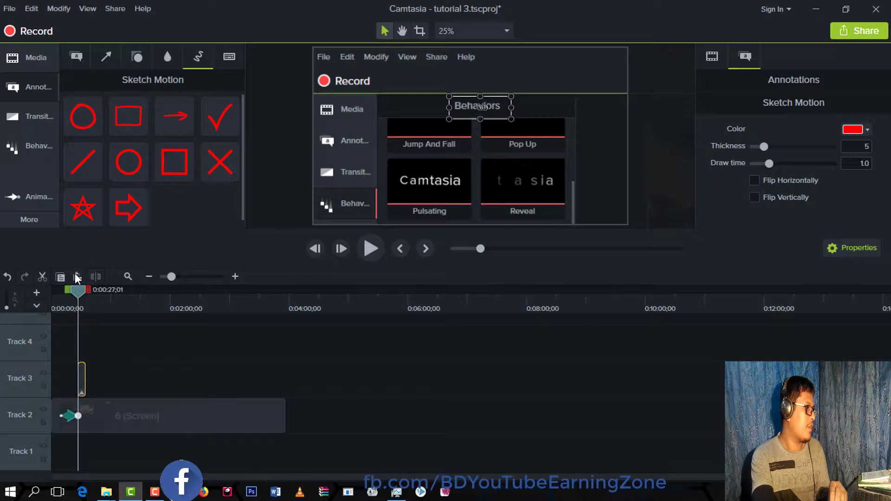
{"action": "left_click_drag", "start_coordinate": [74, 291], "coordinate": [55, 312]}
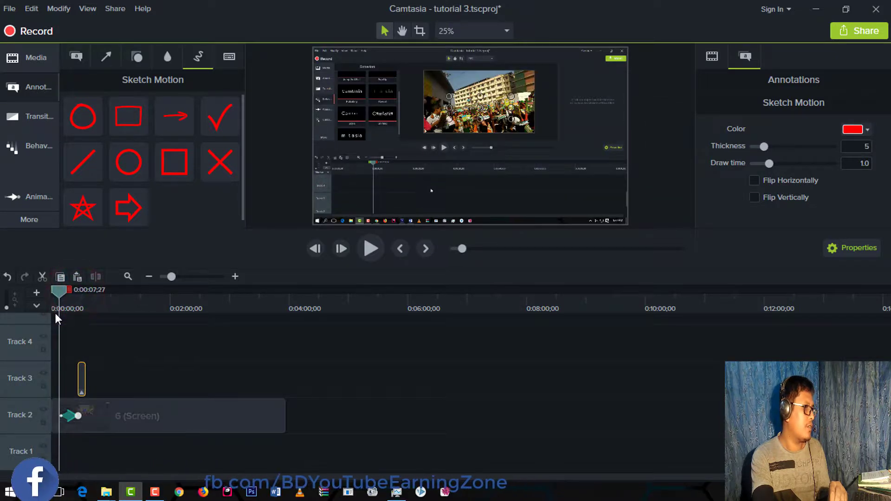
{"action": "left_click", "coordinate": [370, 249]}
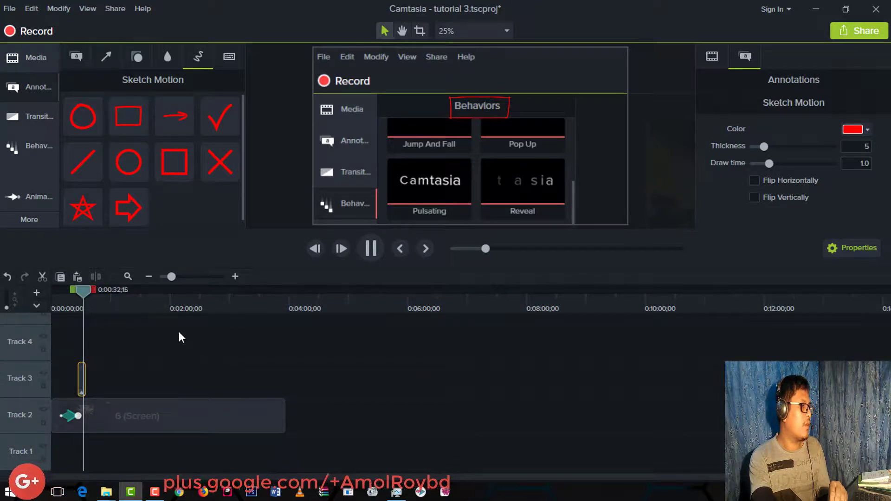
Add a Zoom-n-Pan zoom-out to 141% showing the full recording, and place its arrow from 0:00:38 to about 0:00:50.
{"action": "left_click", "coordinate": [90, 292]}
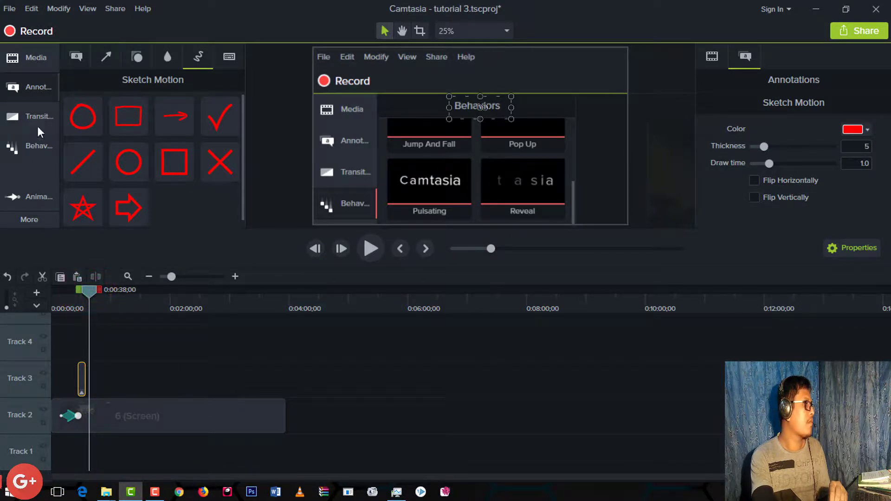
{"action": "left_click", "coordinate": [30, 196]}
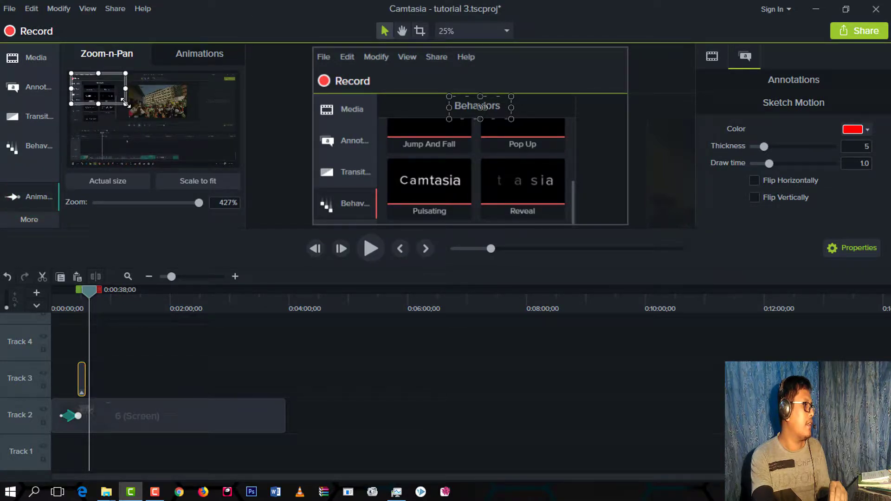
{"action": "left_click_drag", "start_coordinate": [126, 102], "coordinate": [235, 166]}
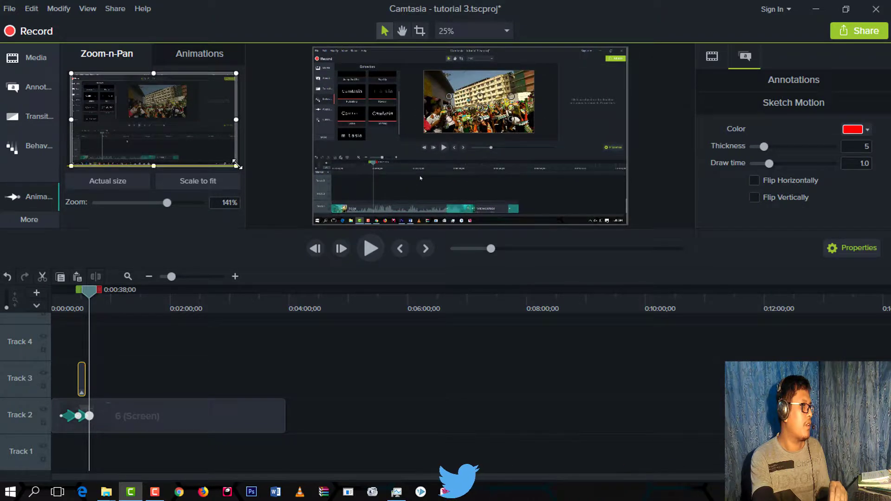
{"action": "left_click", "coordinate": [85, 418]}
{"action": "left_click", "coordinate": [96, 416]}
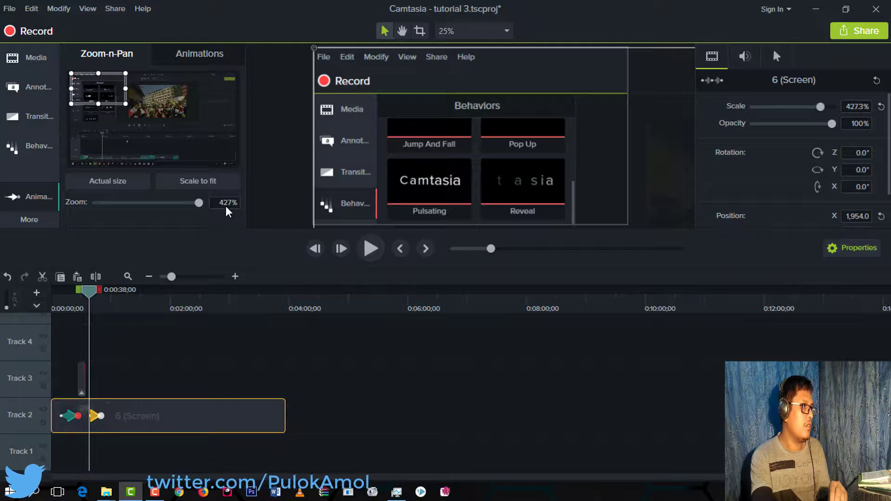
Move the start of the first zoom animation to about 0:00:15 and play back the zoom-in and zoom-out.
{"action": "left_click_drag", "start_coordinate": [61, 416], "coordinate": [67, 415]}
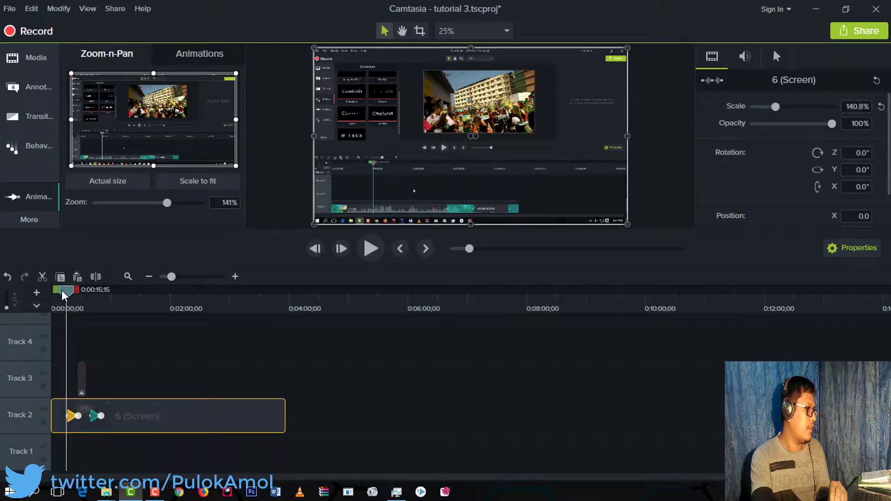
{"action": "left_click_drag", "start_coordinate": [71, 290], "coordinate": [72, 303]}
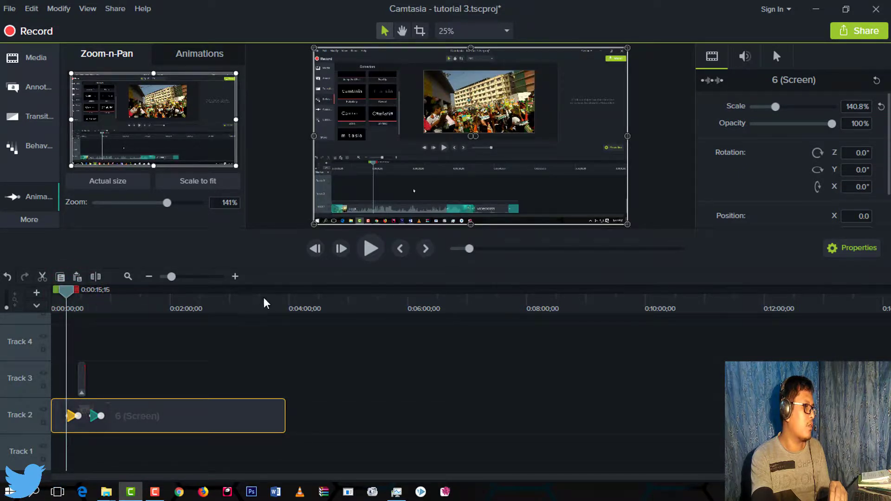
{"action": "left_click", "coordinate": [373, 249]}
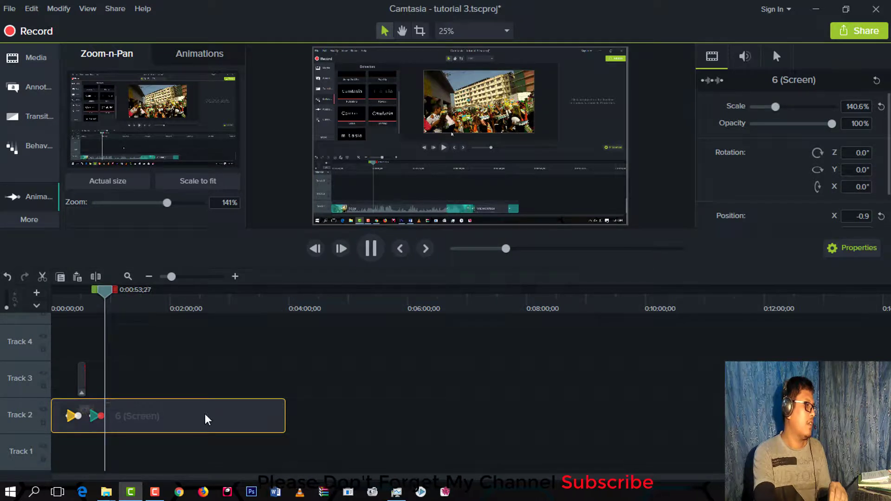
At 0:01:00;12, add a Zoom-n-Pan zoom of 199% centered on the recording's video preview area.
{"action": "left_click", "coordinate": [111, 302]}
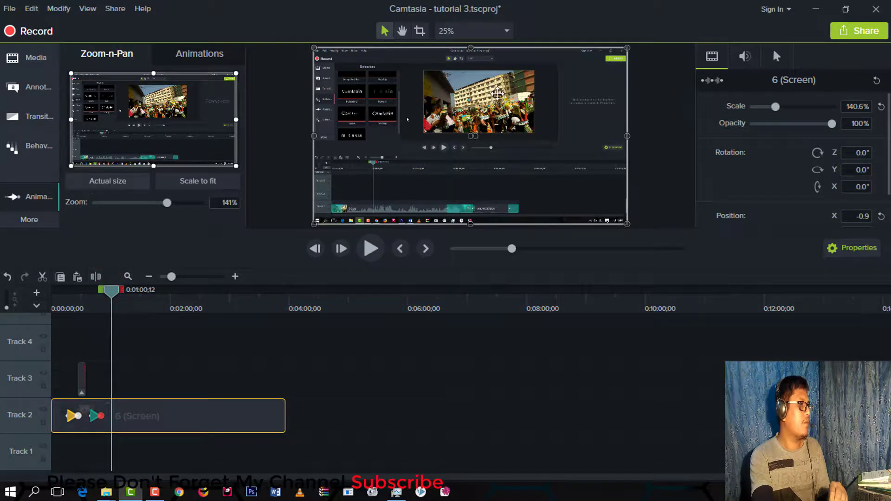
{"action": "left_click_drag", "start_coordinate": [71, 165], "coordinate": [117, 135]}
{"action": "left_click_drag", "start_coordinate": [171, 126], "coordinate": [160, 125]}
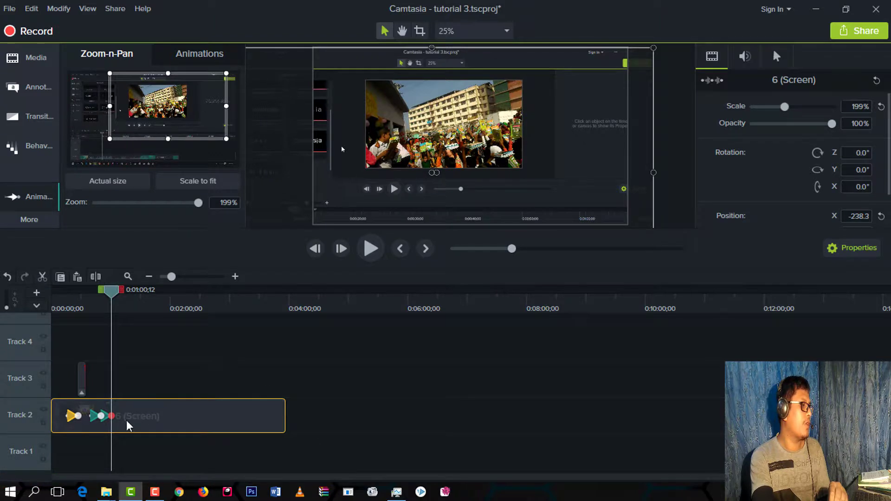
At 0:01:08;29, add a Zoom-n-Pan zoom-out to 141% so the frame covers the whole recording.
{"action": "left_click_drag", "start_coordinate": [110, 294], "coordinate": [120, 291]}
{"action": "left_click_drag", "start_coordinate": [180, 104], "coordinate": [140, 105]}
{"action": "left_click_drag", "start_coordinate": [188, 139], "coordinate": [235, 165]}
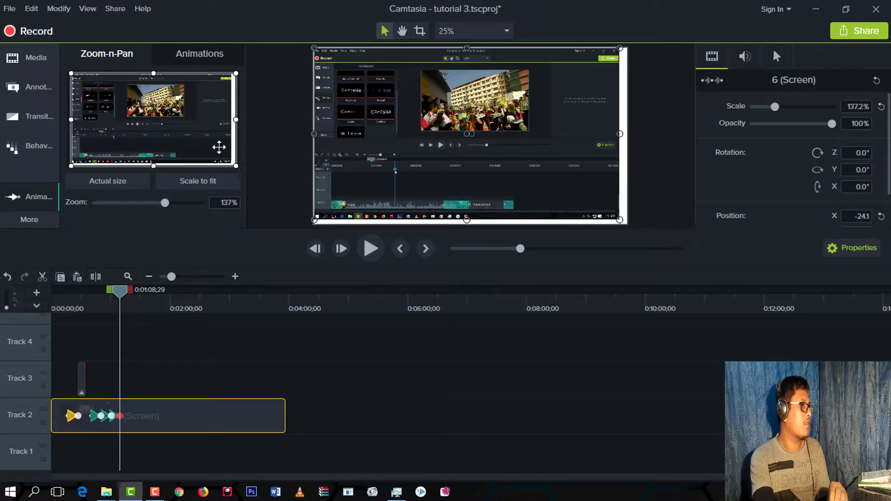
{"action": "left_click_drag", "start_coordinate": [234, 163], "coordinate": [236, 165]}
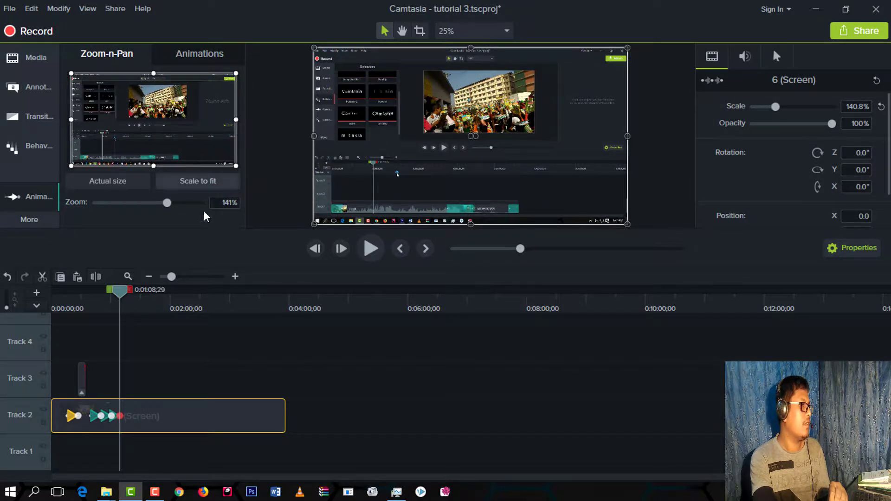
Check the recording around the last zoom animations and look through the preset animations from Custom to Smart Focus.
{"action": "left_click_drag", "start_coordinate": [115, 288], "coordinate": [127, 322]}
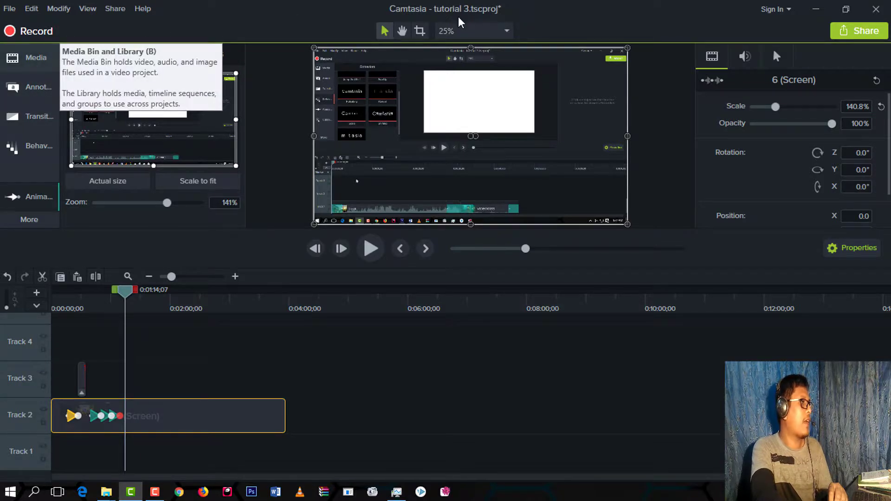
{"action": "left_click_drag", "start_coordinate": [124, 293], "coordinate": [111, 321]}
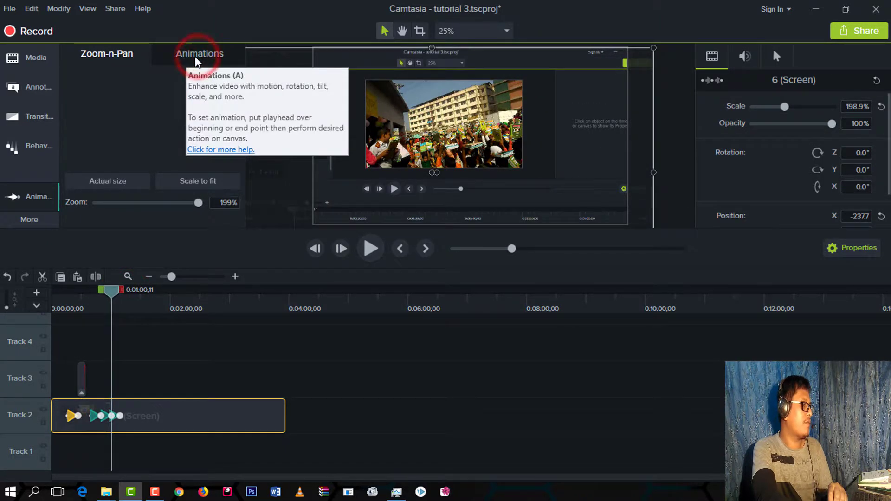
{"action": "left_click", "coordinate": [196, 56]}
{"action": "left_click", "coordinate": [105, 106]}
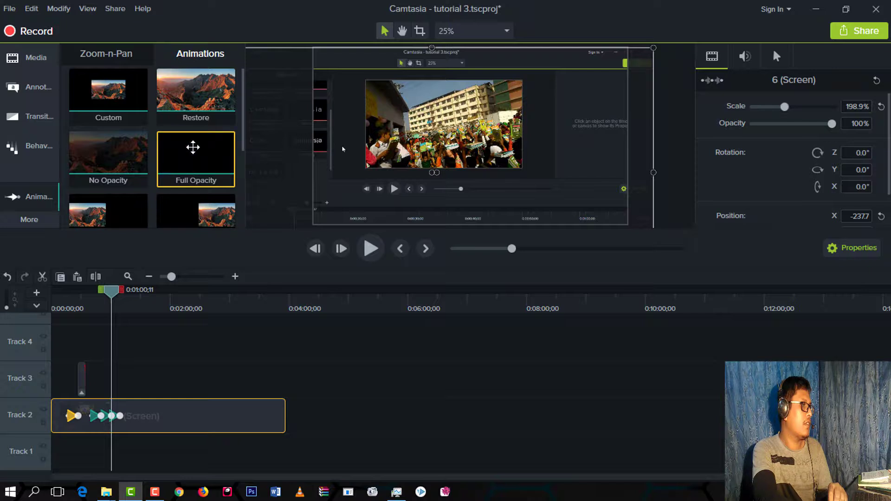
{"action": "scroll", "coordinate": [167, 196], "scroll_direction": "down", "scroll_amount": 1}
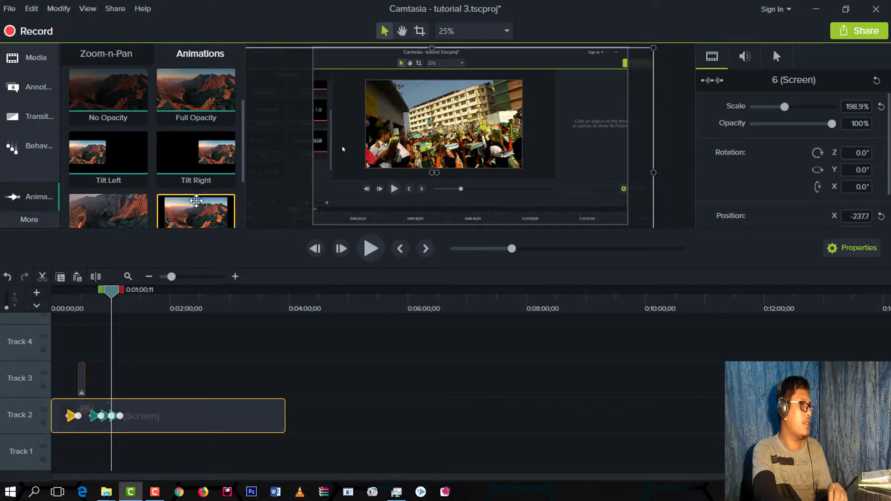
{"action": "scroll", "coordinate": [196, 200], "scroll_direction": "down", "scroll_amount": 1}
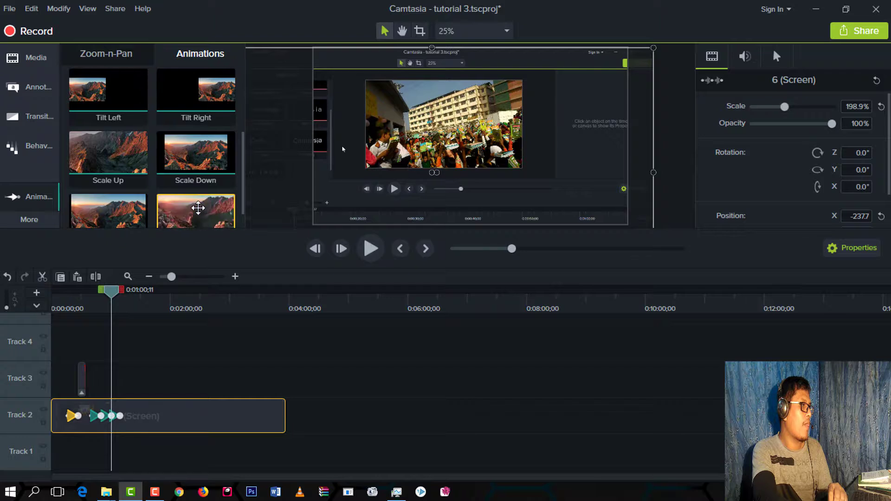
{"action": "scroll", "coordinate": [152, 188], "scroll_direction": "down", "scroll_amount": 1}
{"action": "scroll", "coordinate": [146, 185], "scroll_direction": "up", "scroll_amount": 6}
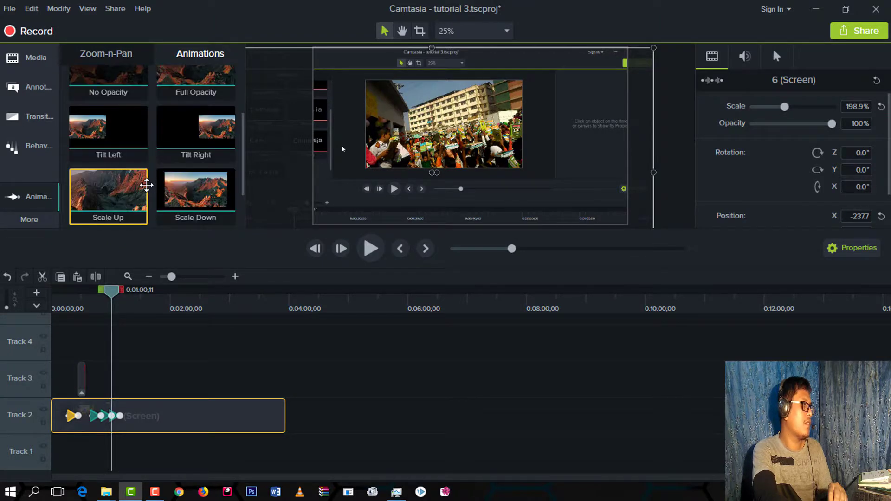
{"action": "scroll", "coordinate": [146, 176], "scroll_direction": "down", "scroll_amount": 3}
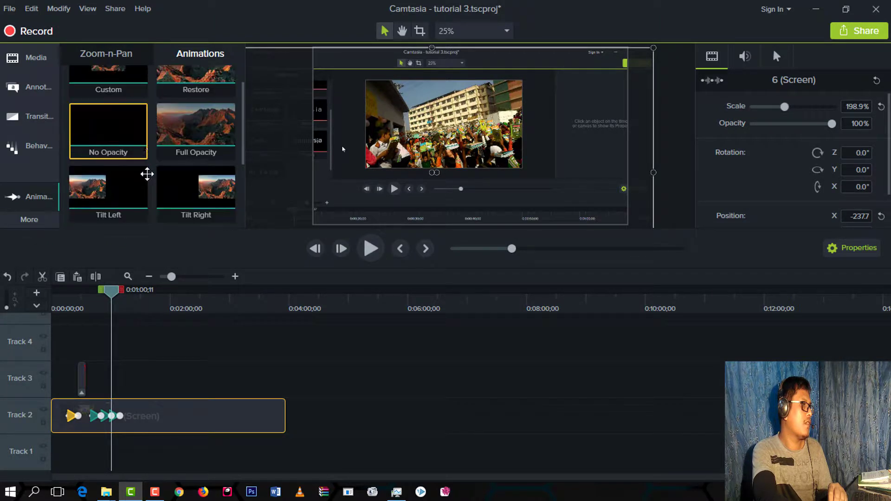
{"action": "scroll", "coordinate": [147, 174], "scroll_direction": "down", "scroll_amount": 4}
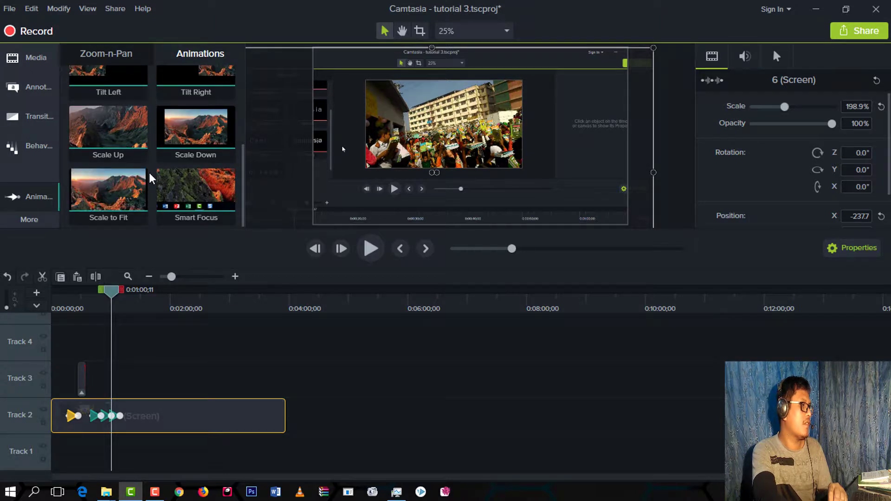
{"action": "scroll", "coordinate": [177, 165], "scroll_direction": "up", "scroll_amount": 6}
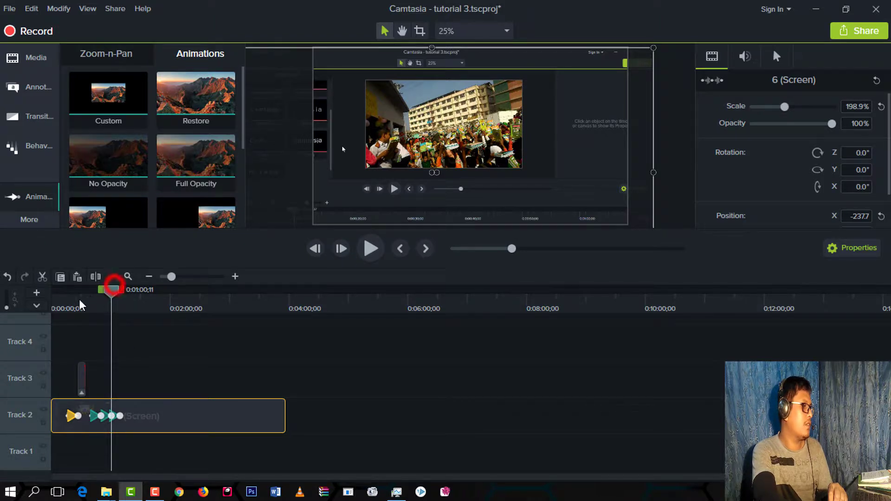
Place the playhead at 0:01:37;29, deselect the recording and look through the callout annotations.
{"action": "left_click_drag", "start_coordinate": [119, 301], "coordinate": [151, 307]}
{"action": "scroll", "coordinate": [190, 356], "scroll_direction": "up", "scroll_amount": 2}
{"action": "scroll", "coordinate": [185, 403], "scroll_direction": "down", "scroll_amount": 1}
{"action": "scroll", "coordinate": [200, 374], "scroll_direction": "down", "scroll_amount": 1}
{"action": "scroll", "coordinate": [188, 362], "scroll_direction": "up", "scroll_amount": 1}
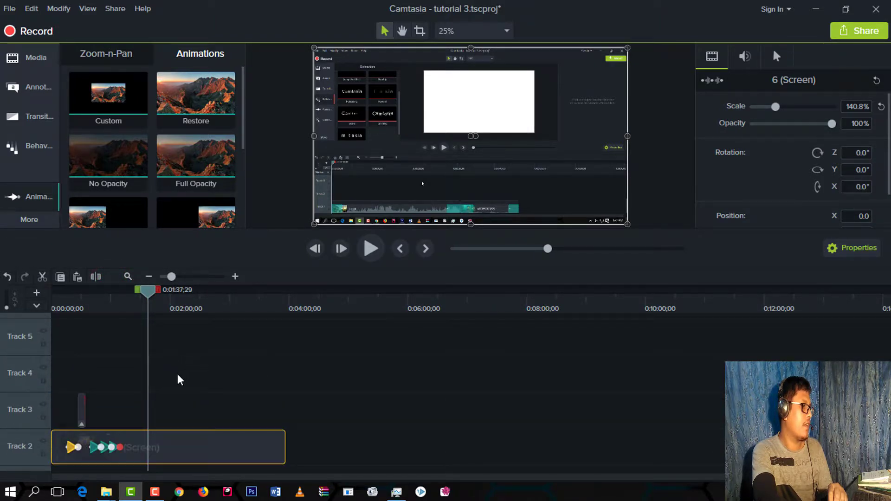
{"action": "left_click", "coordinate": [179, 374]}
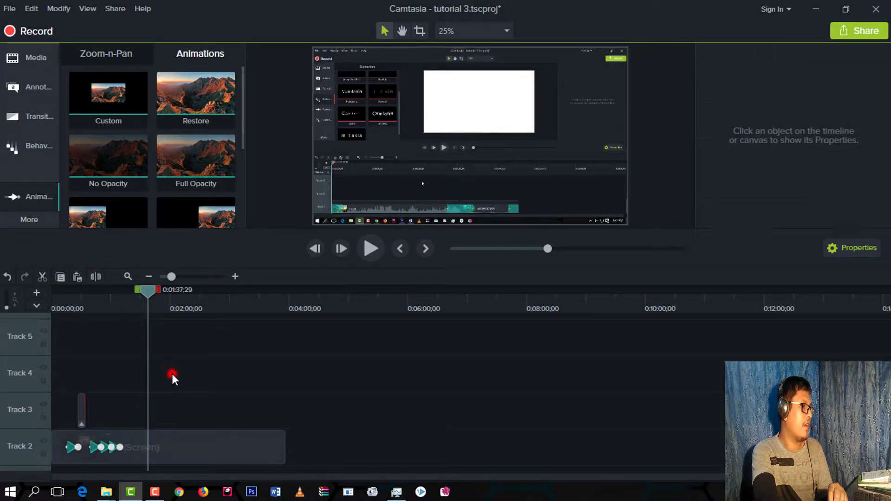
{"action": "left_click", "coordinate": [32, 93]}
{"action": "left_click", "coordinate": [76, 56]}
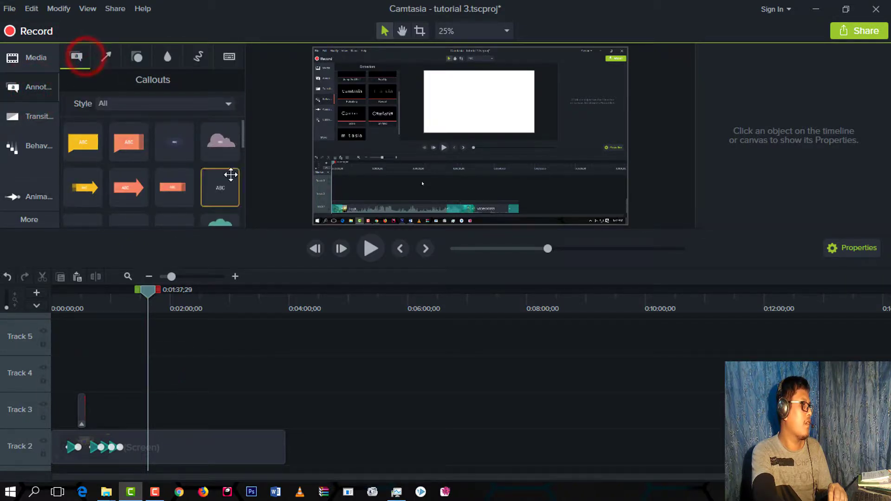
{"action": "scroll", "coordinate": [242, 221], "scroll_direction": "down", "scroll_amount": 1}
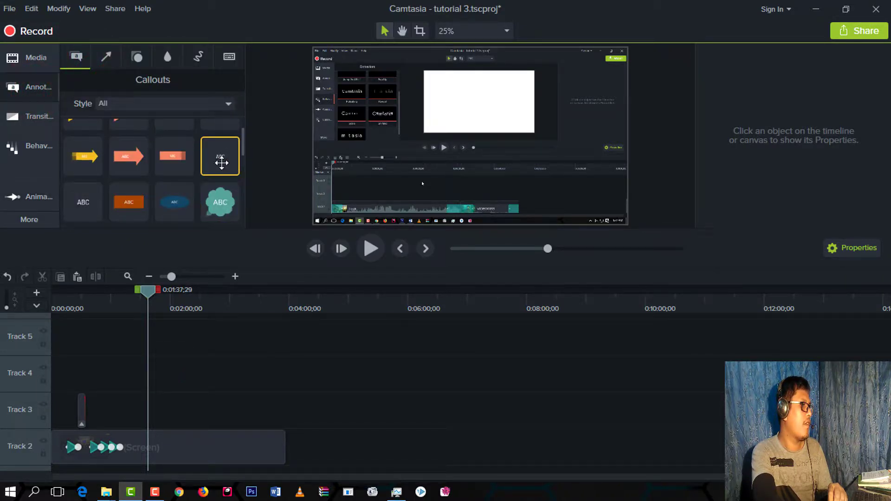
{"action": "left_click", "coordinate": [270, 173]}
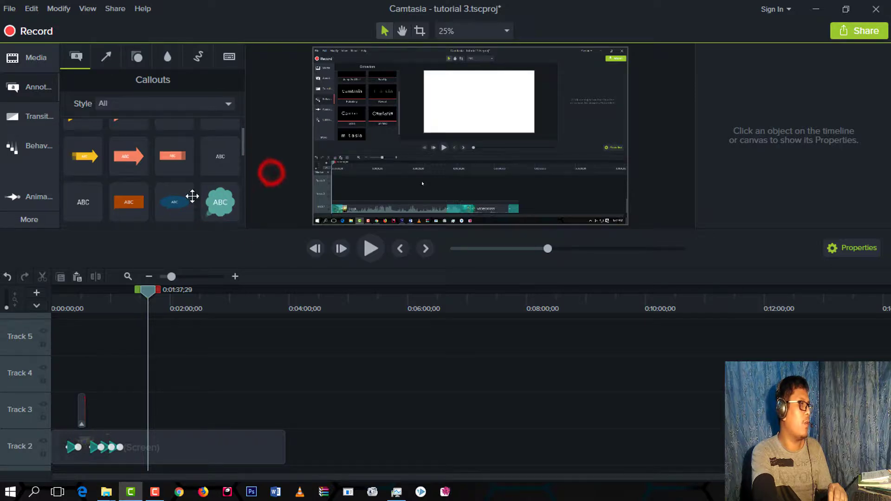
Place the tutorial_of_bangladesh logo on Track 4 at 0:01:37;29, scaled to 21.3%, and extend its clip to the recording's end.
{"action": "left_click", "coordinate": [26, 57]}
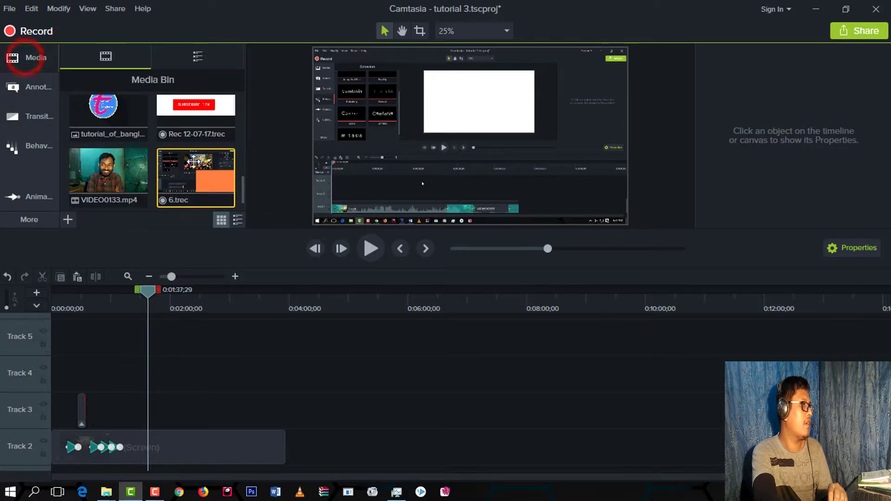
{"action": "left_click", "coordinate": [100, 114]}
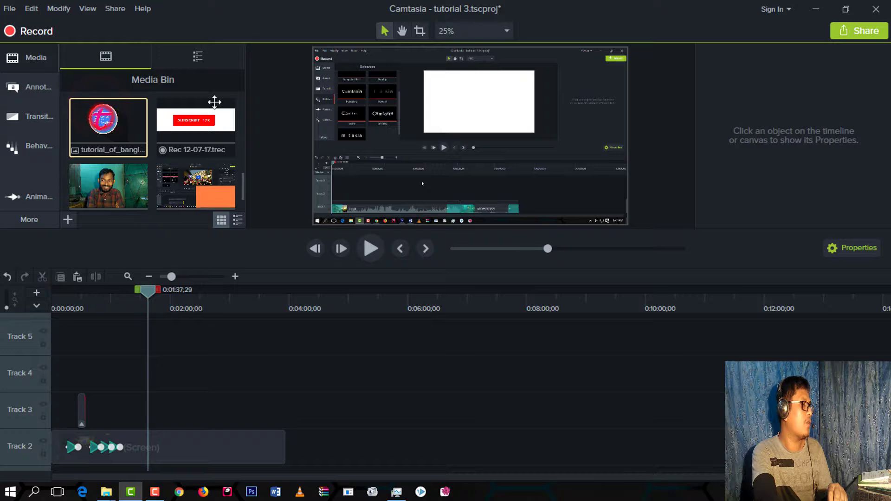
{"action": "left_click_drag", "start_coordinate": [107, 121], "coordinate": [151, 382]}
{"action": "left_click_drag", "start_coordinate": [391, 47], "coordinate": [469, 186]}
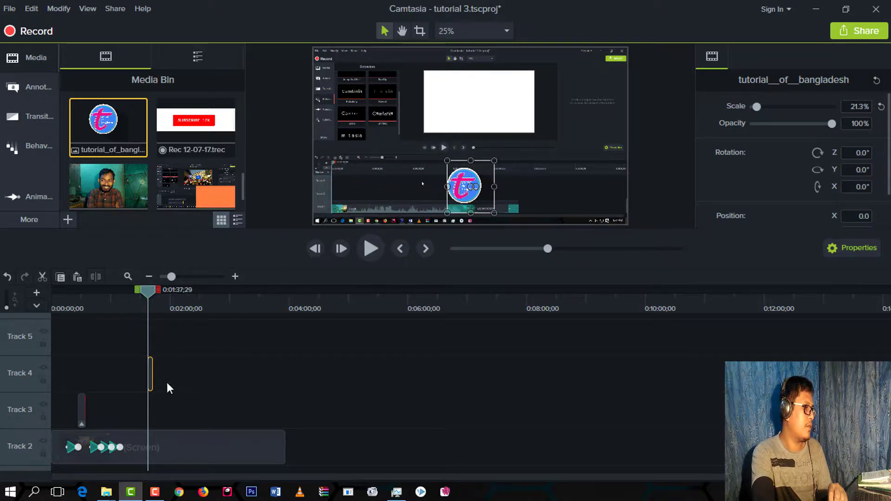
{"action": "left_click_drag", "start_coordinate": [152, 382], "coordinate": [284, 381]}
Move the logo to the lower-right area of the canvas at X 664.0, with the playhead at 0:01:47;26.
{"action": "left_click_drag", "start_coordinate": [143, 293], "coordinate": [165, 319]}
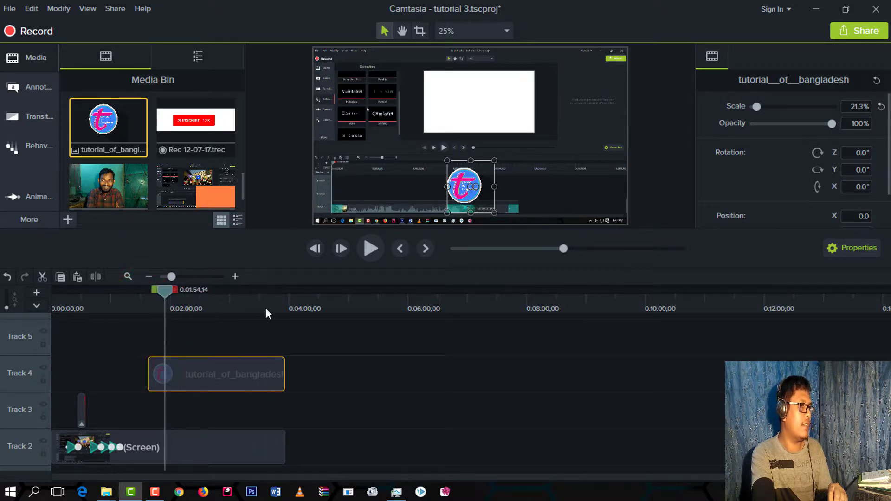
{"action": "left_click_drag", "start_coordinate": [464, 190], "coordinate": [568, 180]}
{"action": "left_click_drag", "start_coordinate": [164, 291], "coordinate": [158, 290]}
{"action": "mouse_move", "coordinate": [576, 178]}
{"action": "left_mouse_down"}
{"action": "mouse_move", "coordinate": [607, 192]}
{"action": "mouse_move", "coordinate": [636, 188]}
{"action": "mouse_move", "coordinate": [619, 194]}
{"action": "mouse_move", "coordinate": [580, 177]}
{"action": "left_mouse_up"}
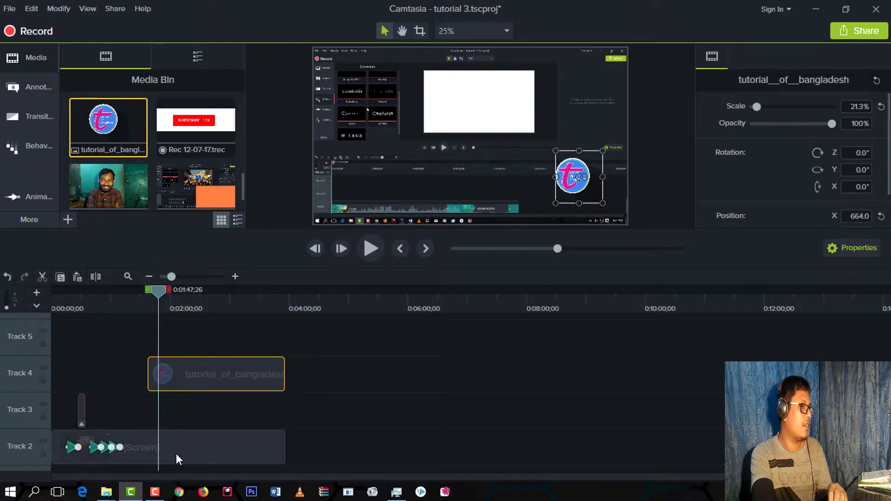
Select the logo clip on Track 4 and place the playhead at 0:01:39;28, just after the clip's start.
{"action": "left_click", "coordinate": [190, 378]}
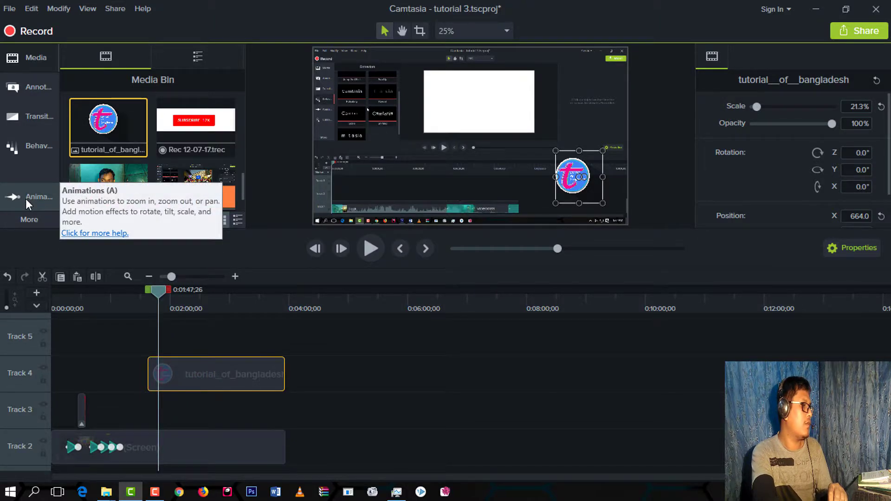
{"action": "left_click_drag", "start_coordinate": [583, 176], "coordinate": [623, 176]}
{"action": "left_click", "coordinate": [622, 177]}
{"action": "left_click", "coordinate": [572, 176]}
{"action": "left_click_drag", "start_coordinate": [157, 288], "coordinate": [151, 316]}
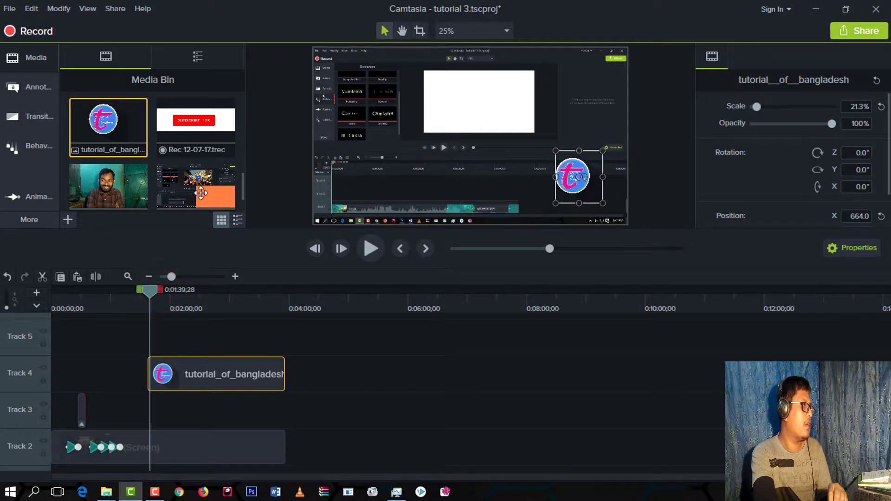
Move the logo just outside the canvas's right edge to X 1,104.1 and add a Custom animation to it at 0:01:39;28.
{"action": "left_click", "coordinate": [34, 196]}
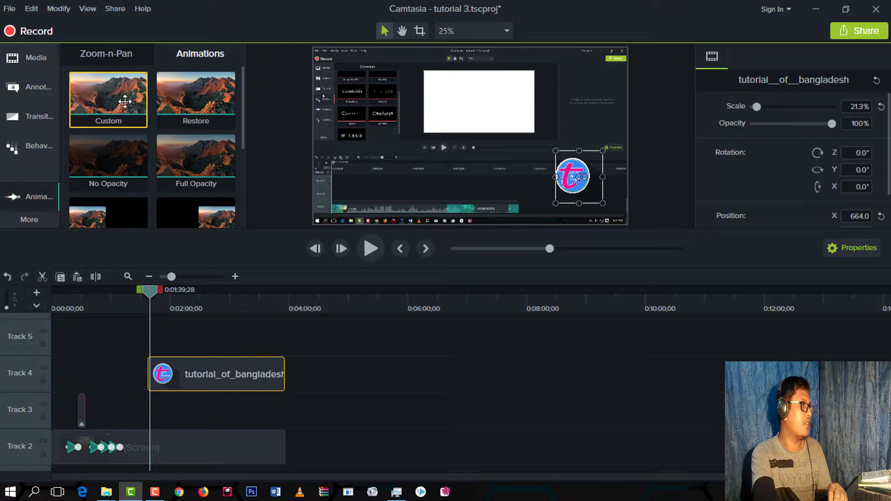
{"action": "left_click", "coordinate": [110, 96]}
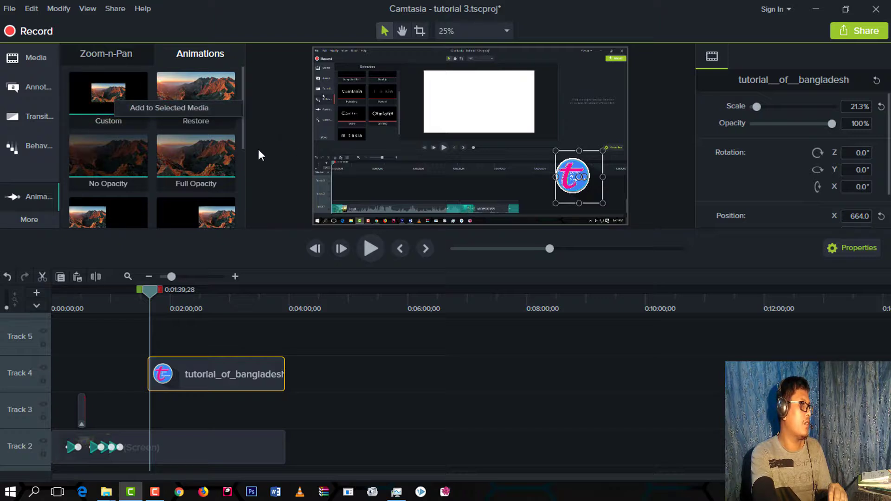
{"action": "left_click", "coordinate": [99, 110]}
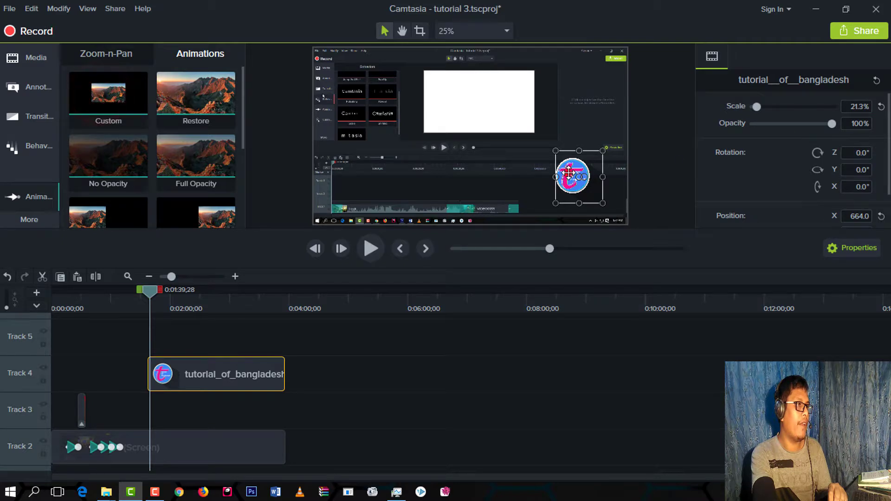
{"action": "left_click_drag", "start_coordinate": [571, 175], "coordinate": [638, 181]}
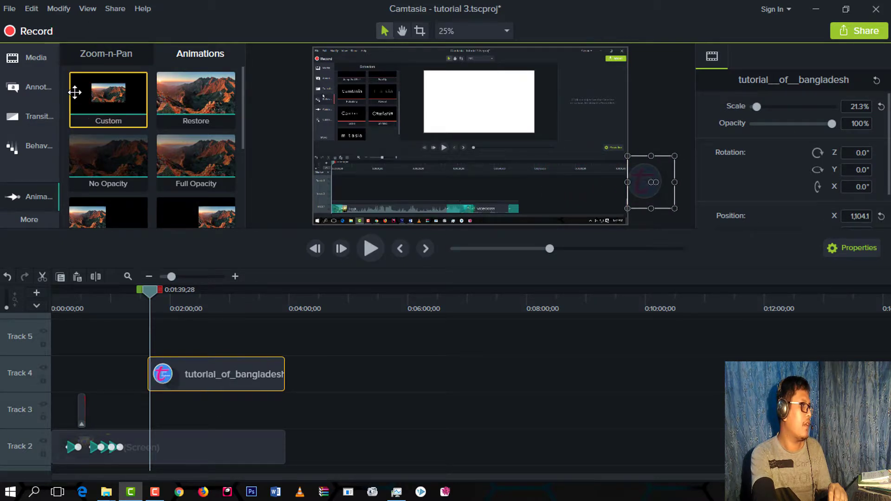
{"action": "right_click", "coordinate": [107, 98]}
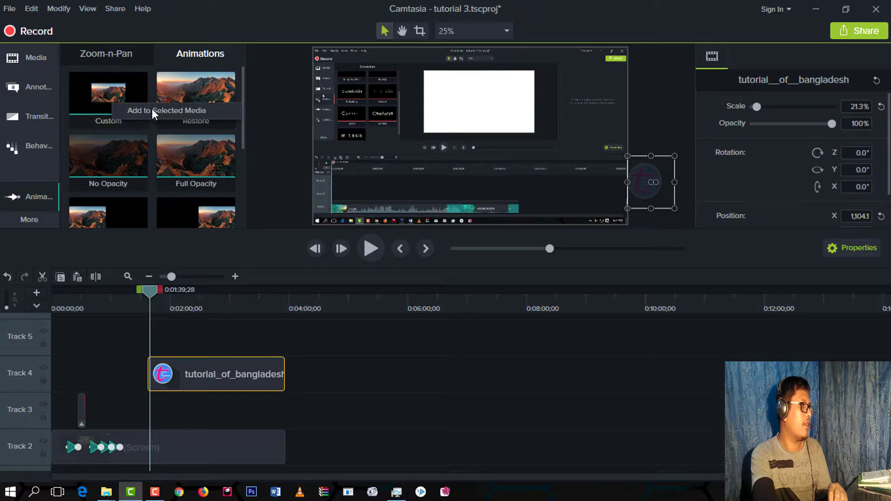
{"action": "left_click", "coordinate": [152, 108]}
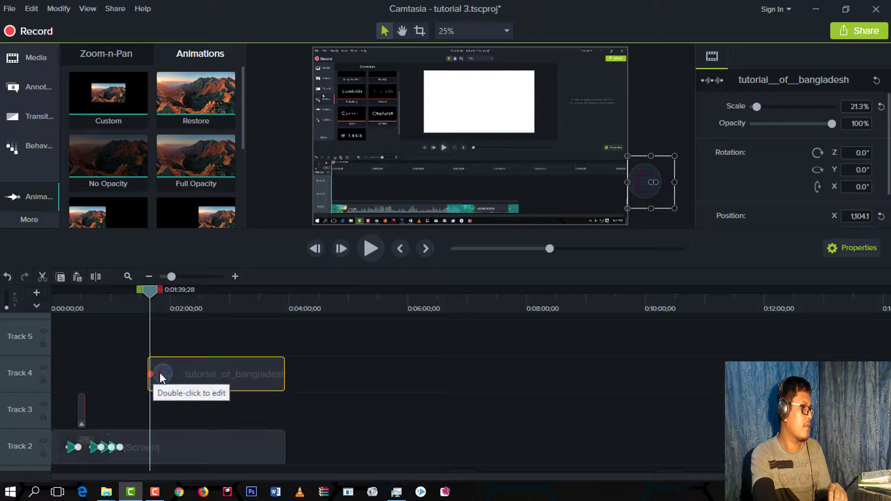
Lengthen the logo's animation to end at 0:01:50;15 and move the logo there to the canvas's lower-left corner at X -815.9.
{"action": "left_click_drag", "start_coordinate": [152, 374], "coordinate": [162, 374]}
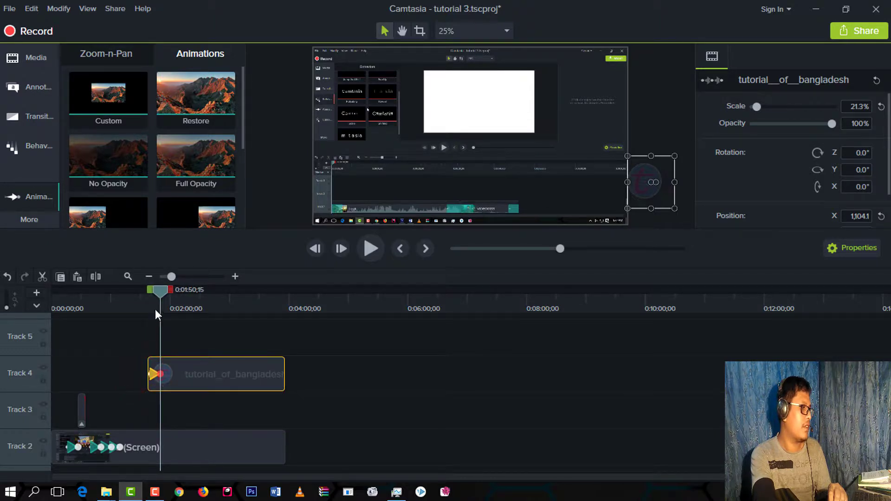
{"action": "left_click_drag", "start_coordinate": [158, 288], "coordinate": [160, 307]}
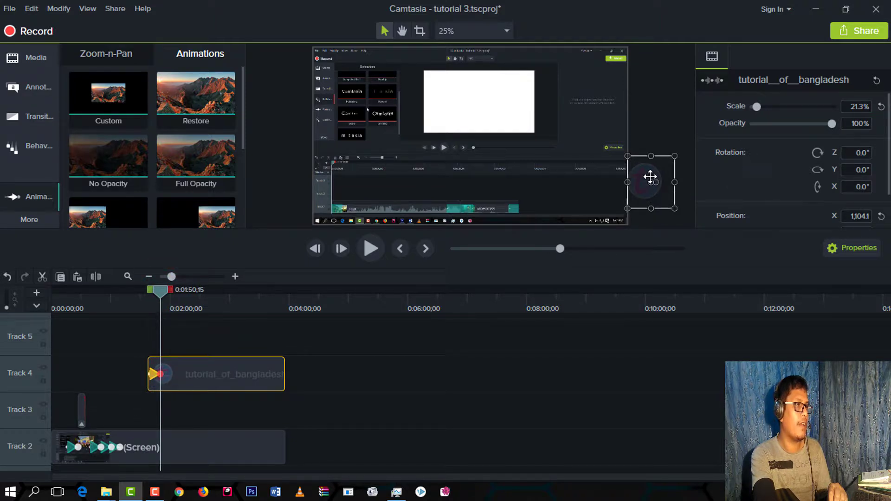
{"action": "left_click_drag", "start_coordinate": [645, 177], "coordinate": [329, 190]}
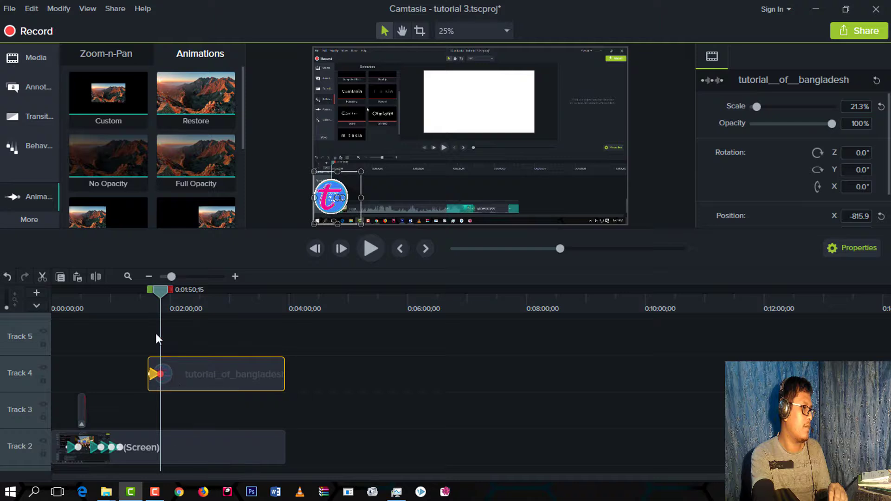
Try a much longer duration for the logo's slide animation and play it back from 0:01:35;29.
{"action": "mouse_move", "coordinate": [161, 291]}
{"action": "left_mouse_down"}
{"action": "mouse_move", "coordinate": [131, 298]}
{"action": "mouse_move", "coordinate": [159, 298]}
{"action": "mouse_move", "coordinate": [149, 300]}
{"action": "left_mouse_up"}
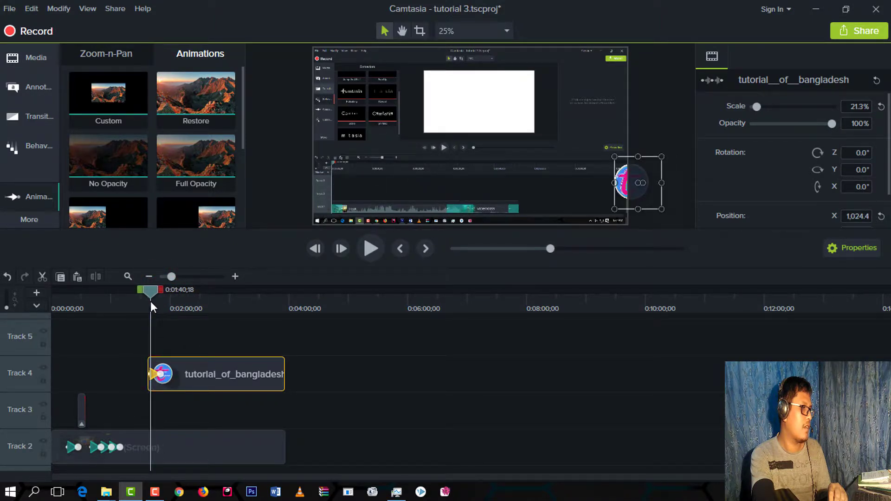
{"action": "left_click_drag", "start_coordinate": [155, 373], "coordinate": [205, 374]}
{"action": "left_click_drag", "start_coordinate": [207, 291], "coordinate": [148, 321]}
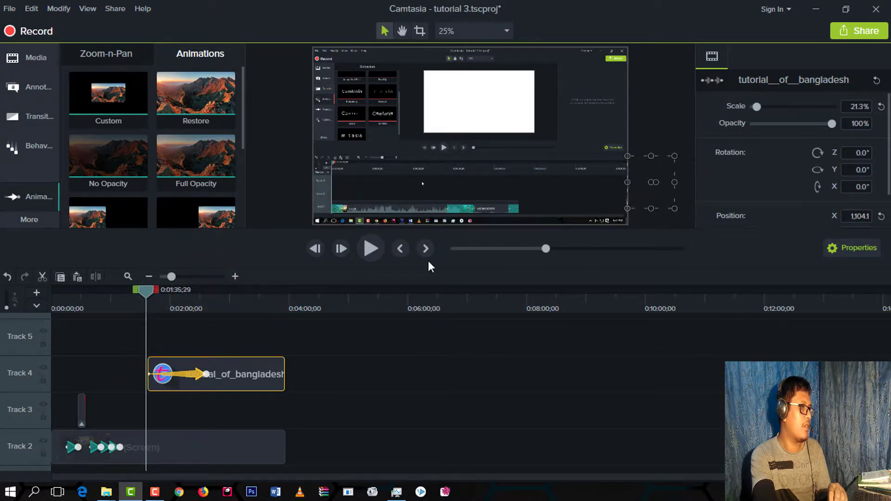
{"action": "left_click", "coordinate": [370, 249]}
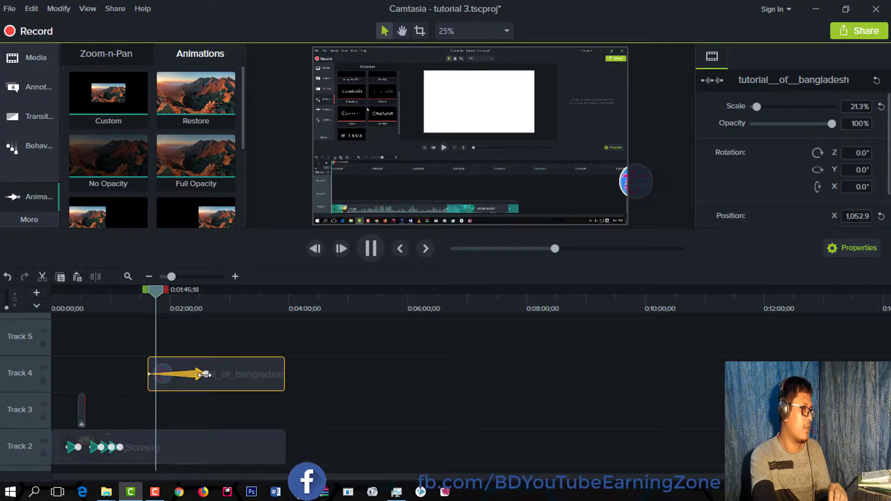
Shorten the logo's animation to end at about 0:02:14;07 and play the slide back to check its speed.
{"action": "left_click_drag", "start_coordinate": [204, 374], "coordinate": [182, 377]}
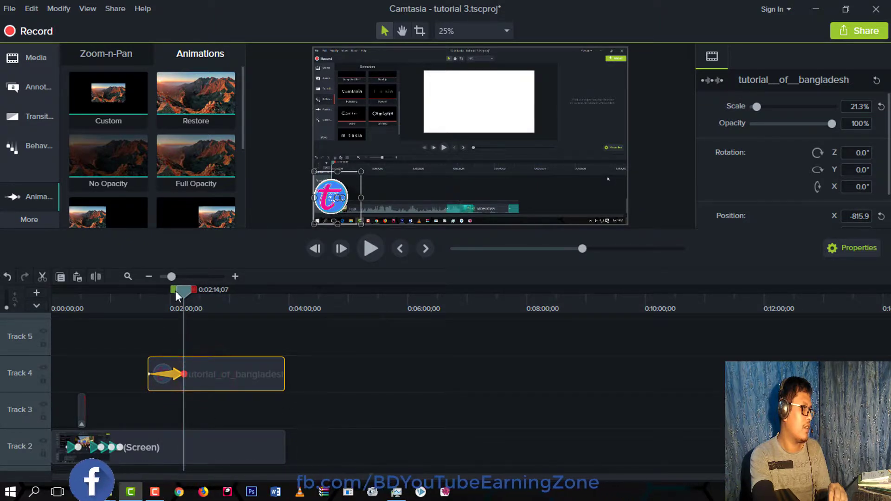
{"action": "left_click_drag", "start_coordinate": [179, 290], "coordinate": [148, 316]}
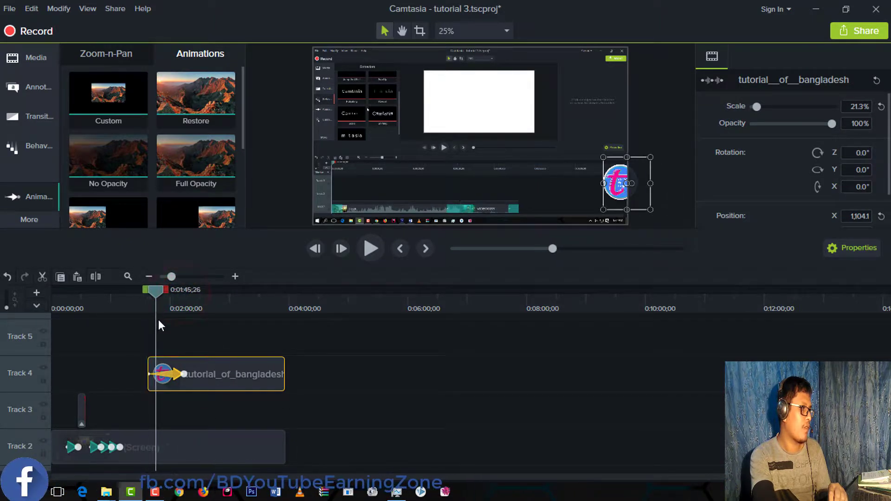
{"action": "left_click", "coordinate": [373, 248]}
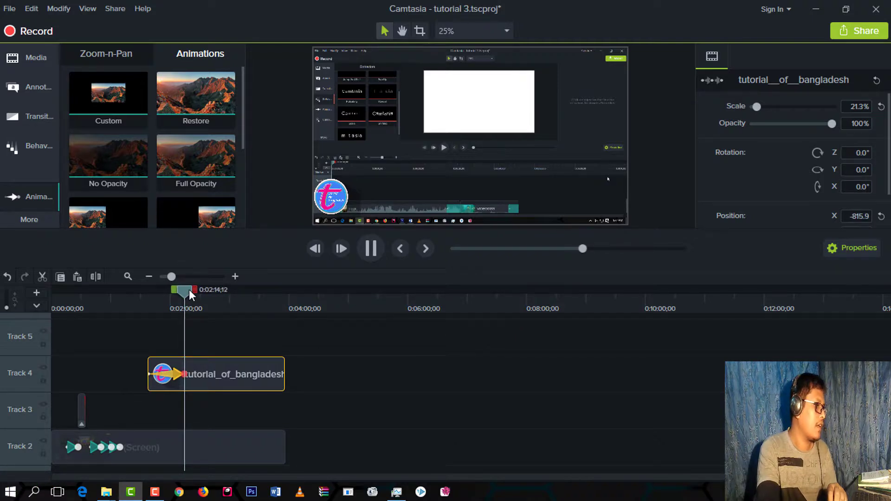
{"action": "left_click_drag", "start_coordinate": [185, 291], "coordinate": [163, 310]}
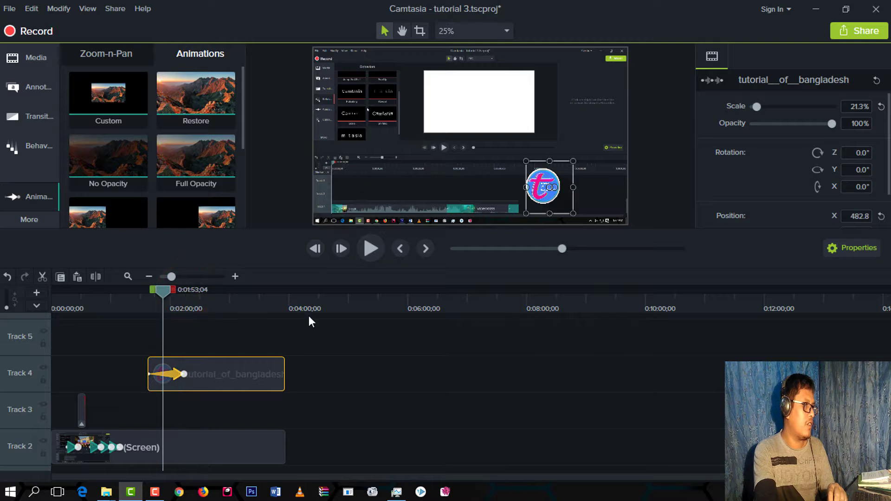
Deselect the logo clip and place the playhead at 0:01:37;09, with the empty tracks above Track 4 in view.
{"action": "left_click", "coordinate": [186, 344]}
{"action": "scroll", "coordinate": [185, 345], "scroll_direction": "up", "scroll_amount": 1}
{"action": "left_click", "coordinate": [194, 365]}
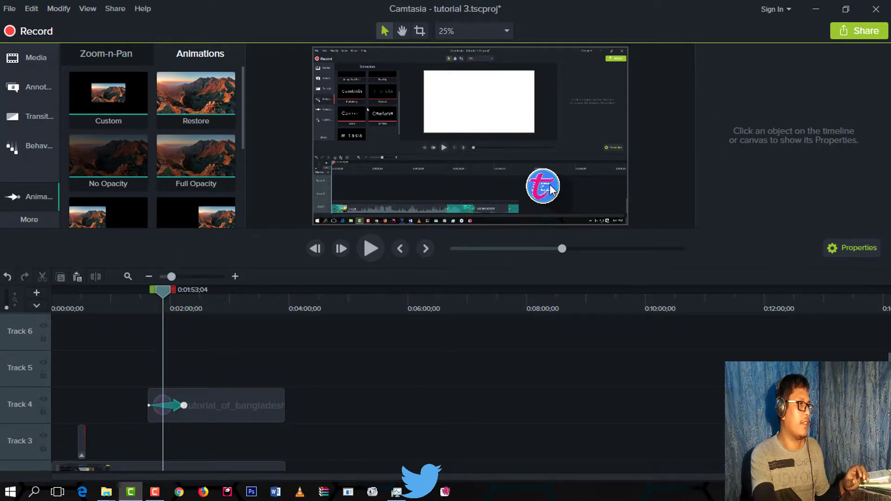
{"action": "left_click_drag", "start_coordinate": [167, 289], "coordinate": [150, 302]}
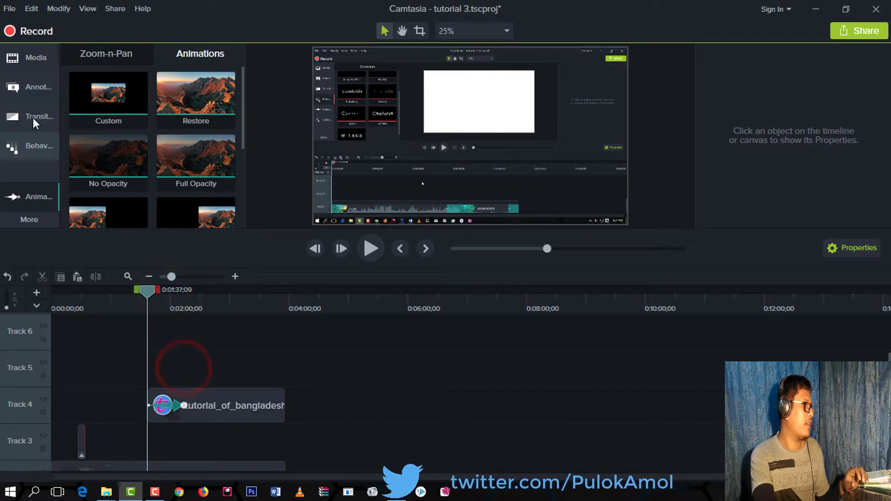
Add the large plain white ABC text callout, the last one among all callout styles, at 0:01:37;09.
{"action": "left_click", "coordinate": [27, 85]}
{"action": "left_click", "coordinate": [87, 55]}
{"action": "left_click", "coordinate": [77, 53]}
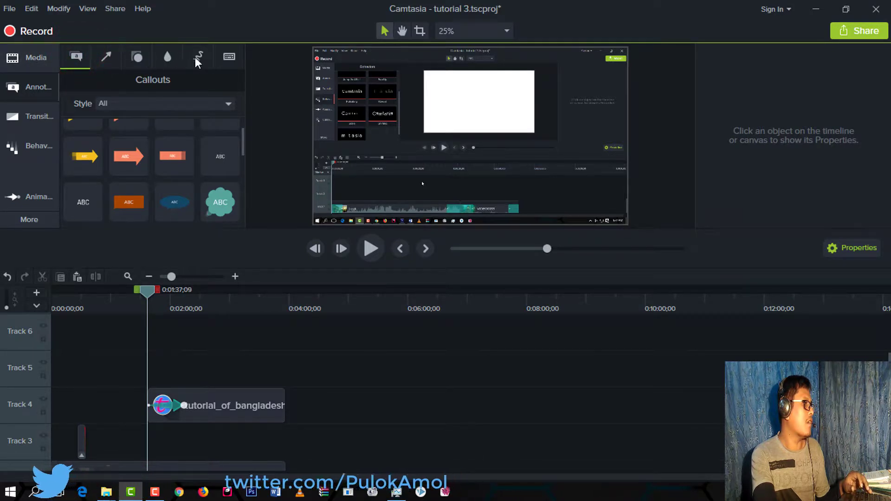
{"action": "left_click", "coordinate": [68, 57]}
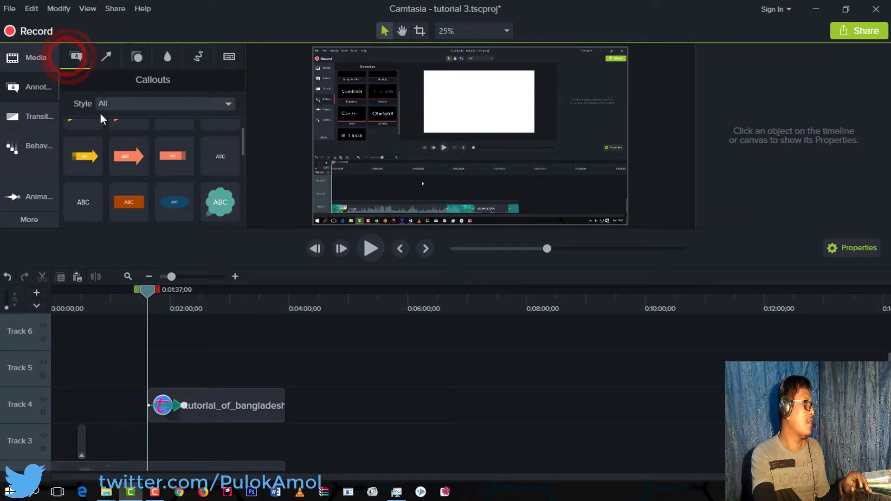
{"action": "left_click_drag", "start_coordinate": [240, 146], "coordinate": [239, 219]}
{"action": "left_click", "coordinate": [226, 202]}
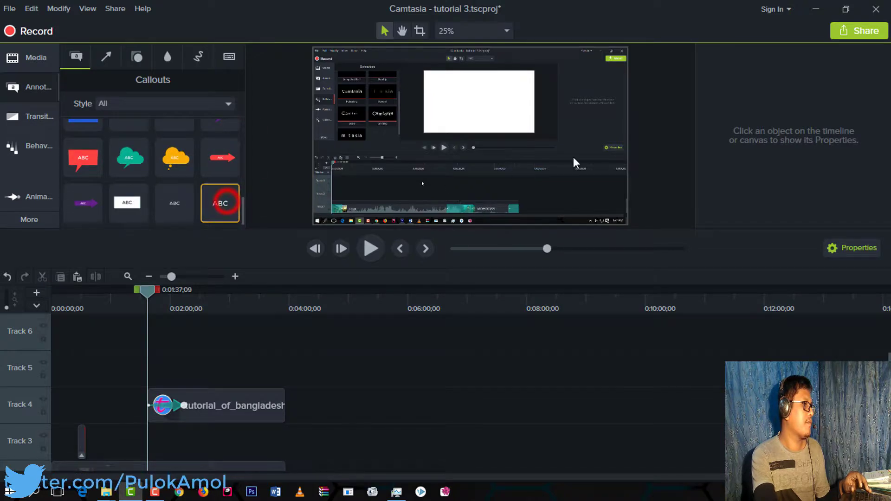
{"action": "left_click", "coordinate": [214, 190]}
{"action": "double_click", "coordinate": [218, 203]}
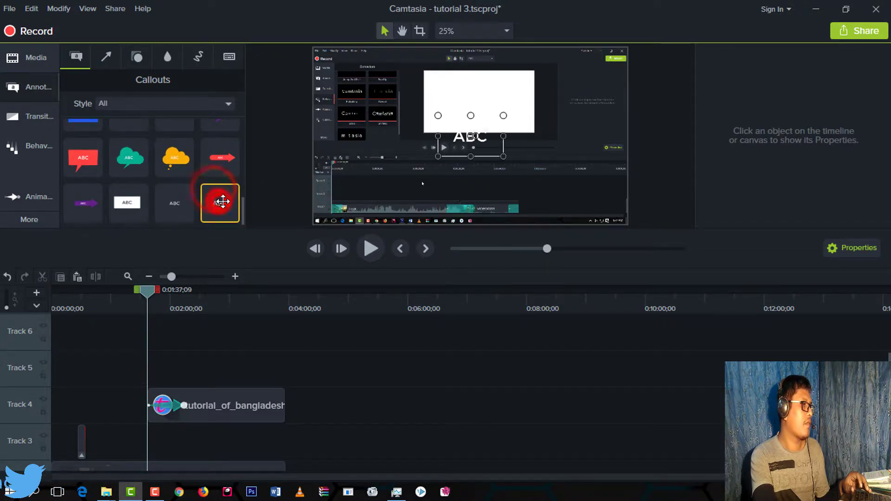
{"action": "double_click", "coordinate": [476, 135]}
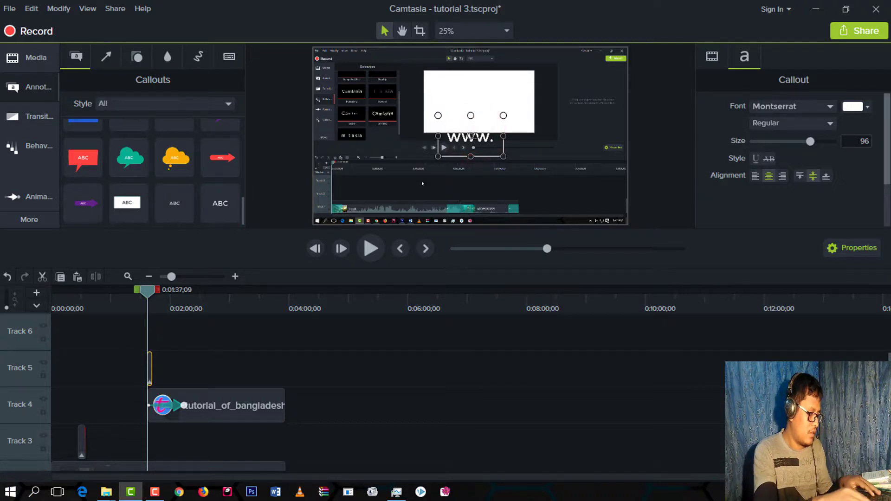
{"action": "type", "text": "www.toptuto"}
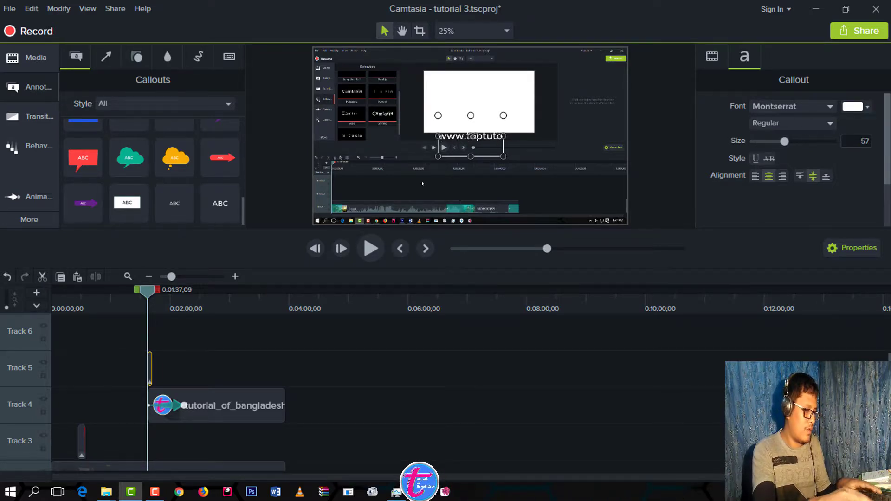
{"action": "type", "text": "ria"}
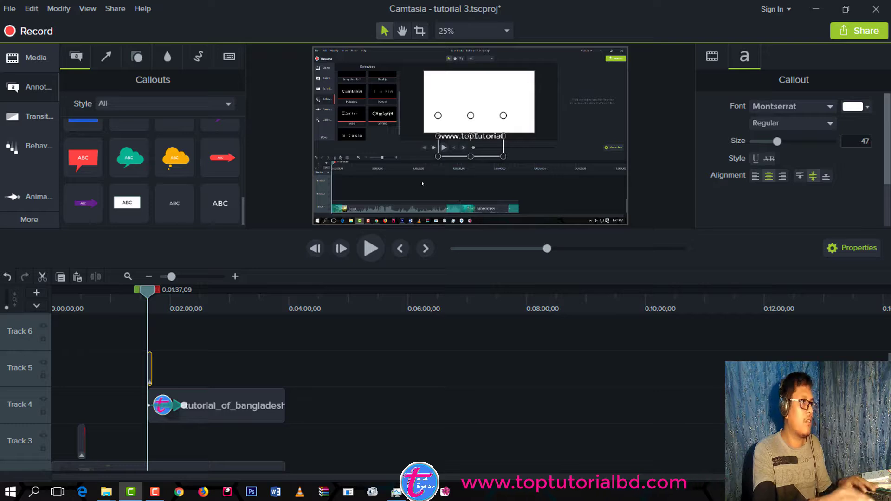
{"action": "type", "text": "lb"}
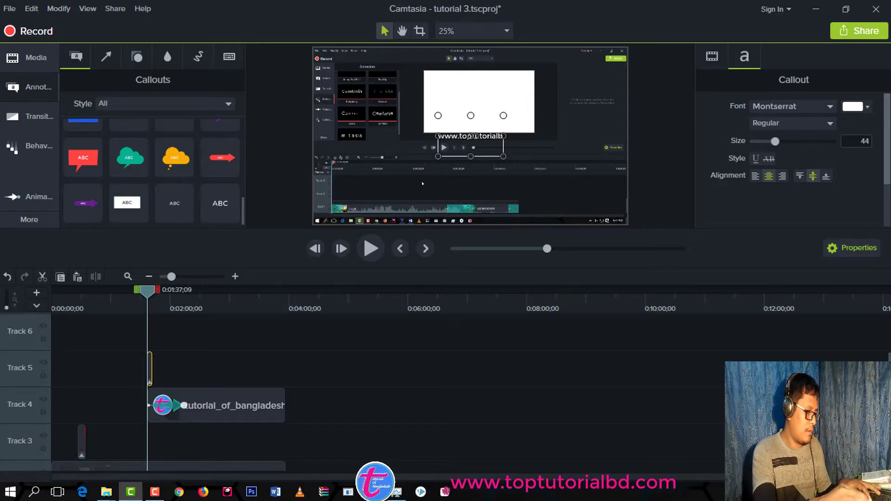
{"action": "type", "text": "d.co"}
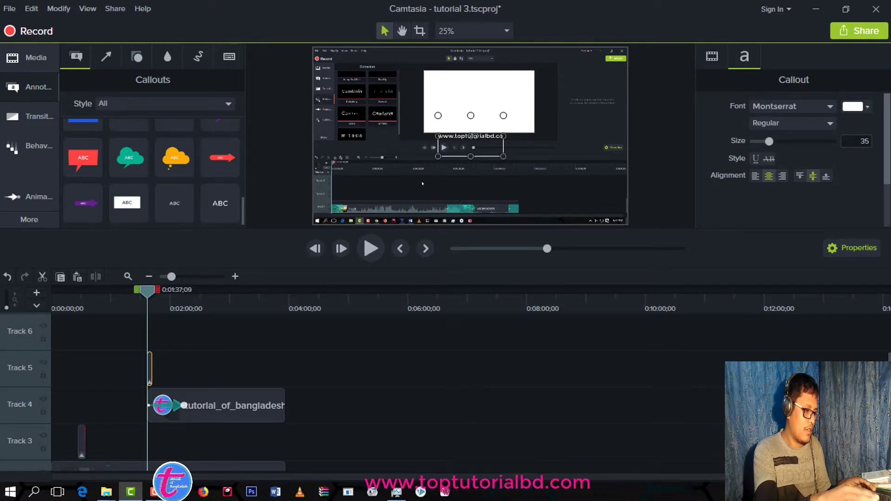
{"action": "type", "text": "m"}
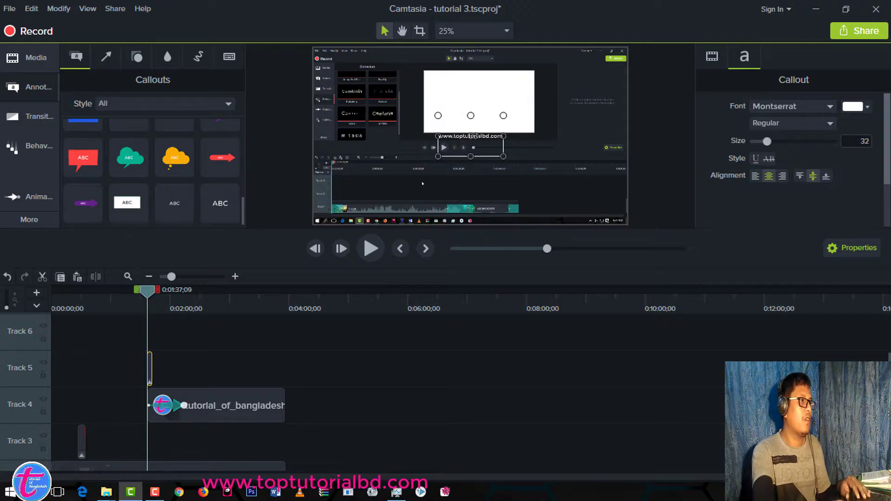
Widen the website text to size 96 in the canvas's lower-right area and extend its clip to the logo clip's end.
{"action": "left_click_drag", "start_coordinate": [503, 157], "coordinate": [628, 155]}
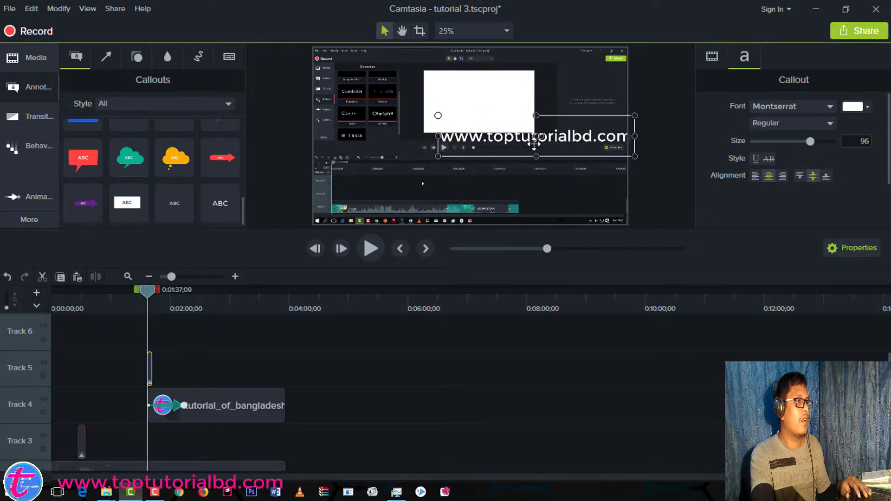
{"action": "left_click_drag", "start_coordinate": [512, 137], "coordinate": [505, 171]}
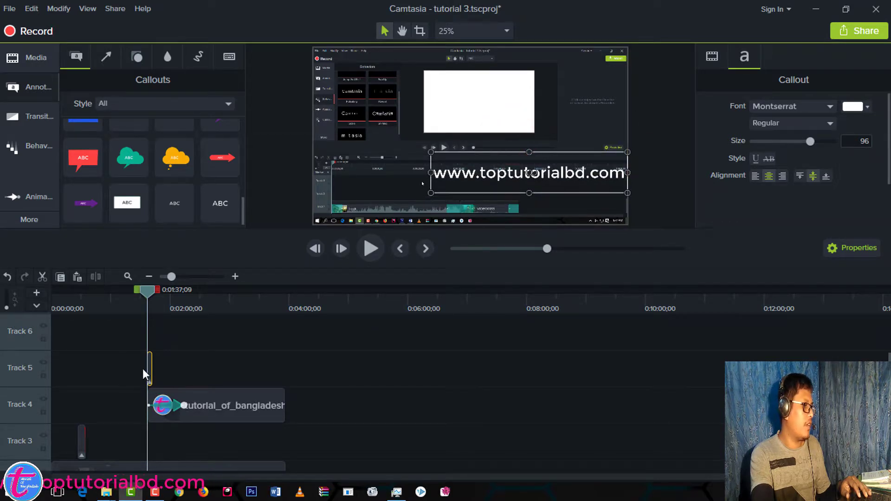
{"action": "left_click_drag", "start_coordinate": [150, 370], "coordinate": [284, 369]}
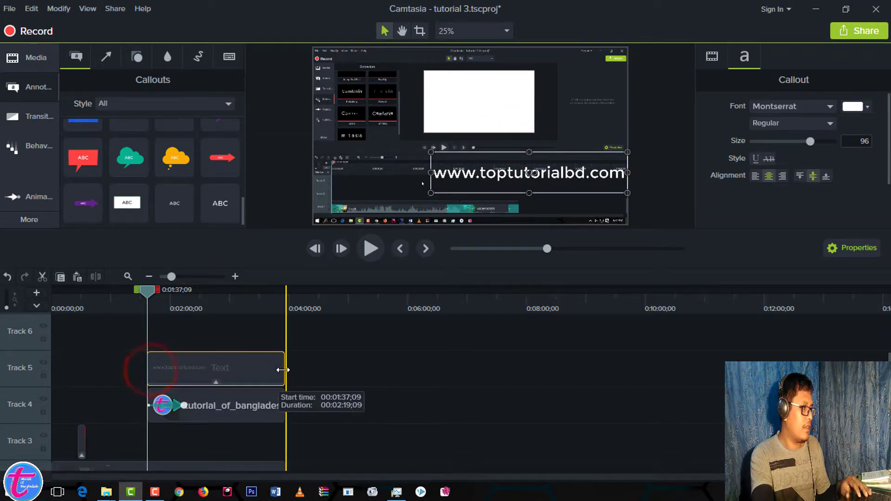
Move the website text off the canvas's right edge and add a Custom animation to its clip at 0:01:37;09.
{"action": "left_click_drag", "start_coordinate": [485, 174], "coordinate": [683, 181]}
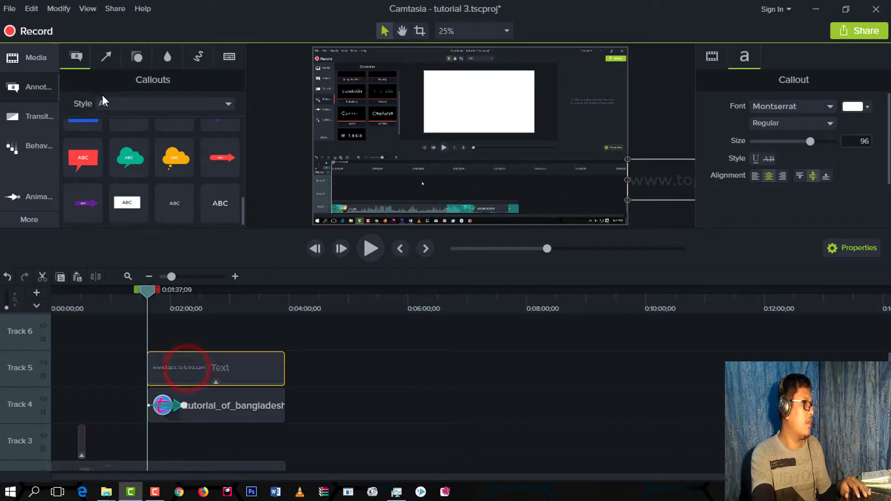
{"action": "left_click", "coordinate": [37, 197]}
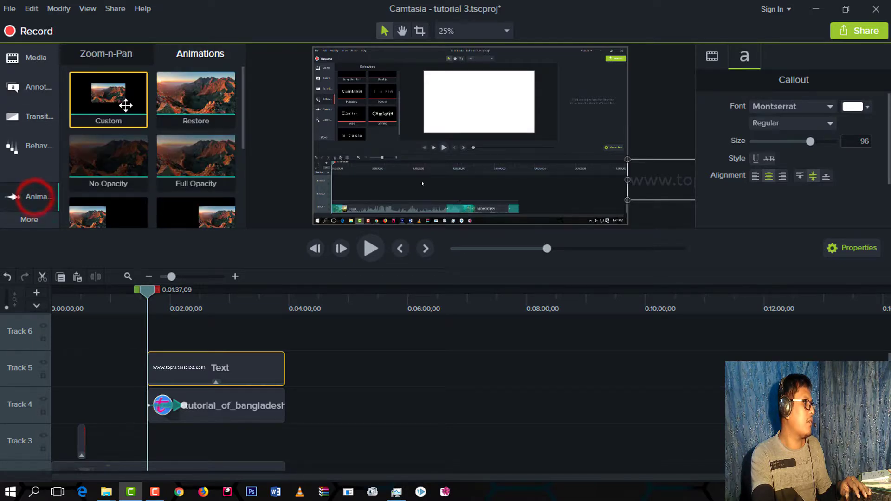
{"action": "right_click", "coordinate": [119, 98]}
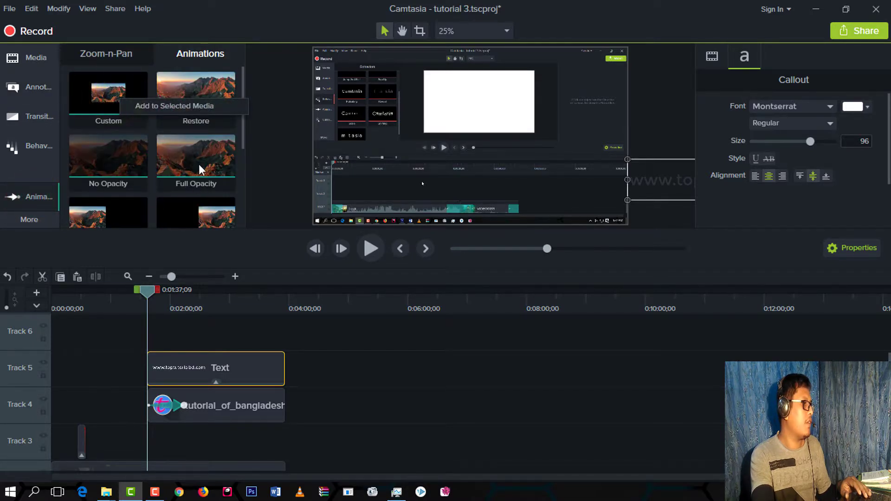
{"action": "left_click", "coordinate": [277, 152]}
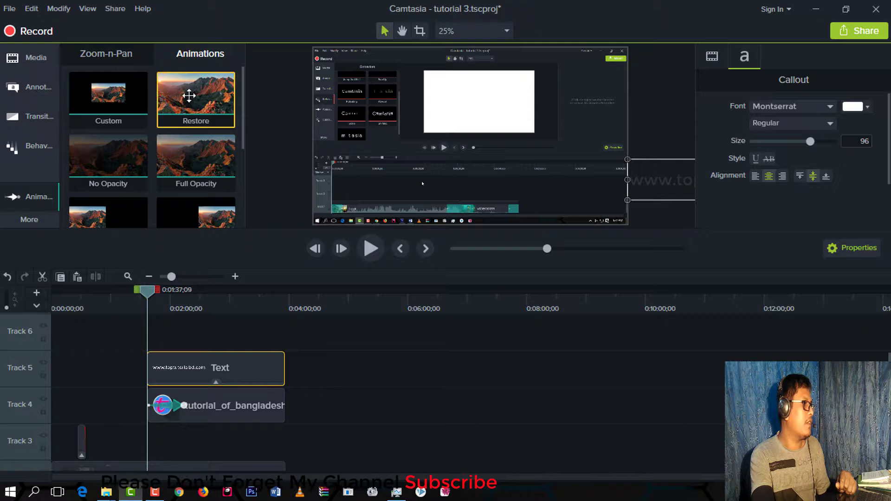
{"action": "right_click", "coordinate": [99, 94]}
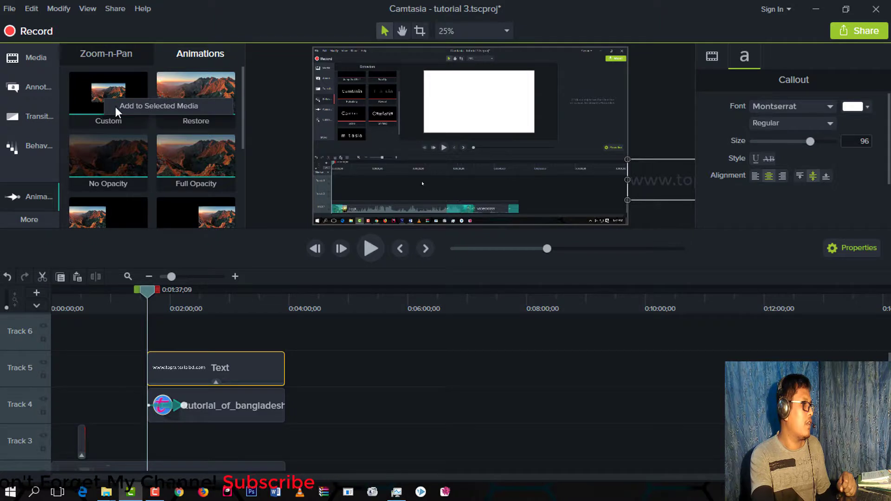
{"action": "left_click", "coordinate": [139, 103]}
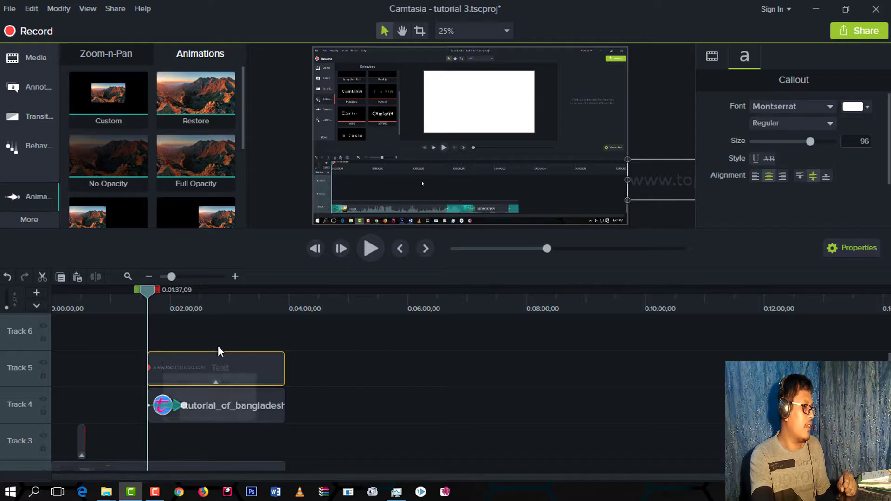
Lengthen the text clip's animation to about 0:01:51 and move the text to the canvas's lower-left area at 0:01:52;14.
{"action": "left_click_drag", "start_coordinate": [148, 367], "coordinate": [156, 374]}
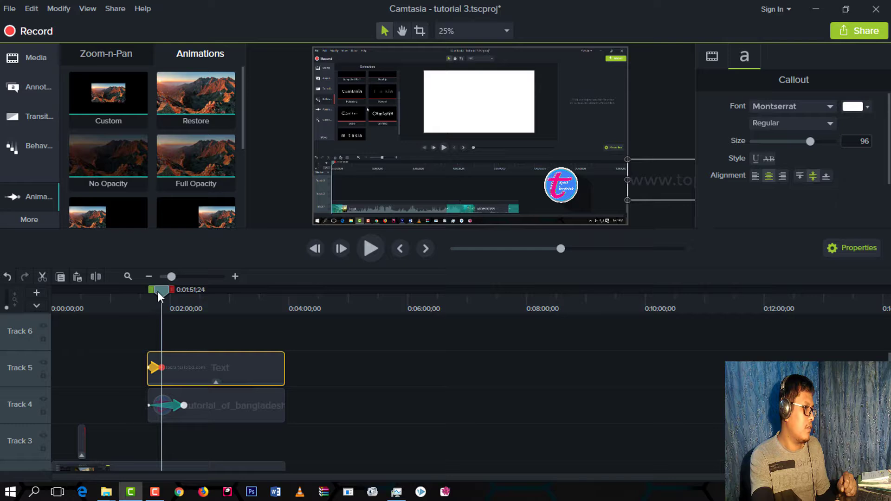
{"action": "left_click_drag", "start_coordinate": [158, 295], "coordinate": [143, 301]}
{"action": "left_click", "coordinate": [155, 367]}
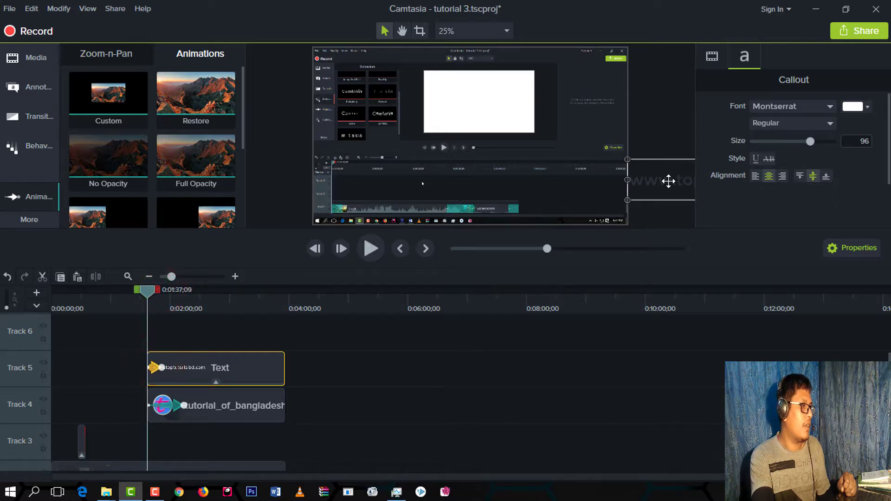
{"action": "left_click_drag", "start_coordinate": [144, 288], "coordinate": [160, 294]}
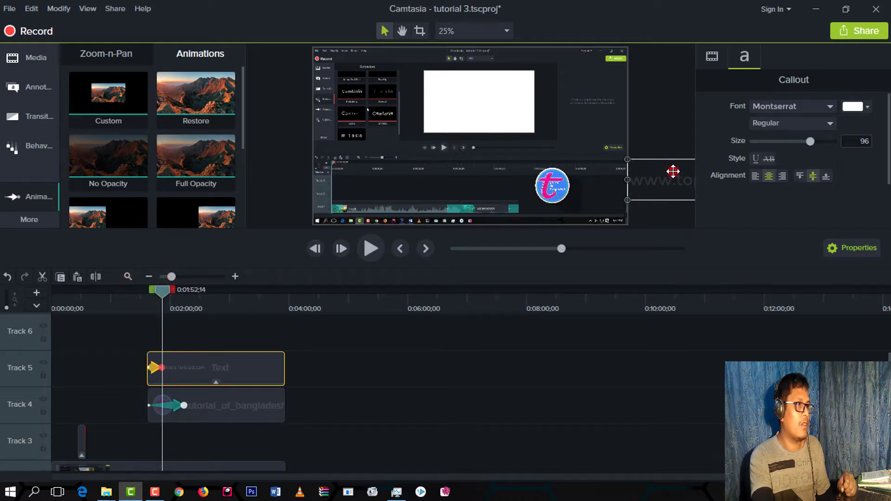
{"action": "left_click_drag", "start_coordinate": [670, 175], "coordinate": [348, 177]}
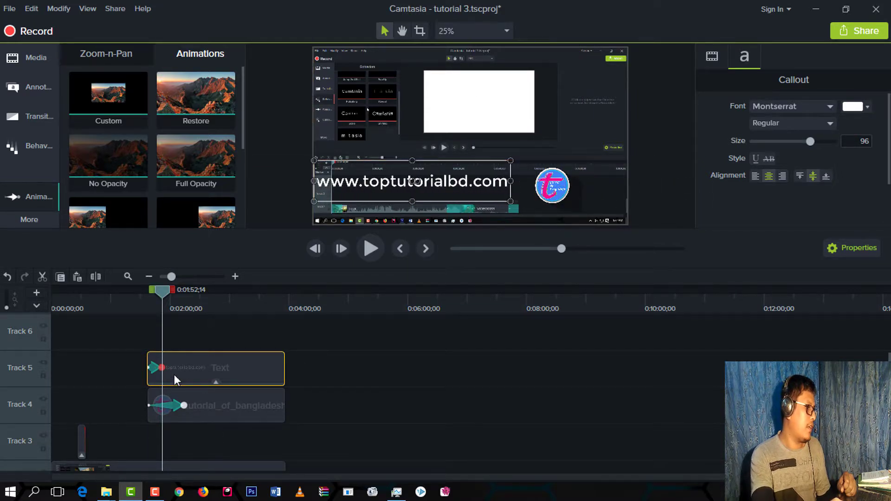
Lengthen the website text's slide animation further and scrub through it to preview the movement.
{"action": "left_click_drag", "start_coordinate": [159, 368], "coordinate": [172, 368]}
{"action": "left_click_drag", "start_coordinate": [168, 304], "coordinate": [148, 322]}
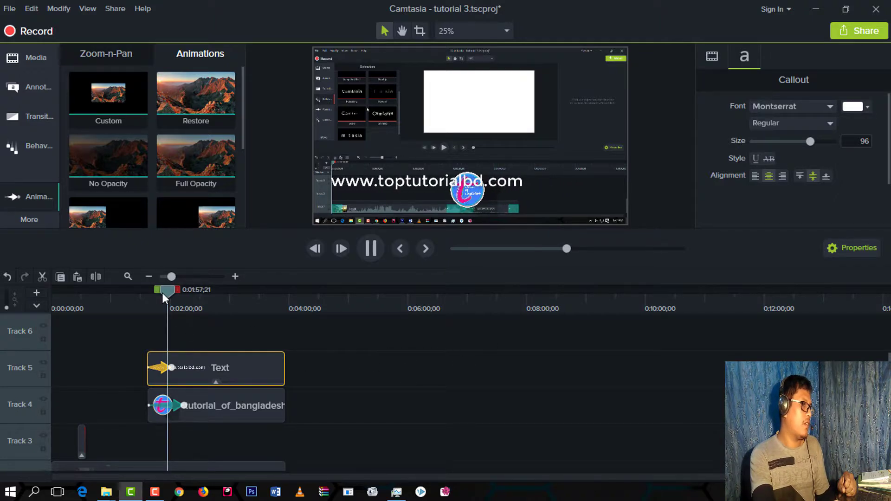
{"action": "left_click_drag", "start_coordinate": [162, 291], "coordinate": [177, 313]}
Add the tutorial_of_bangladesh logo to Track 6, extend its clip nearly to the text clip's end, and shrink it to 17.8% in the canvas's upper-left corner.
{"action": "scroll", "coordinate": [325, 339], "scroll_direction": "up", "scroll_amount": 2}
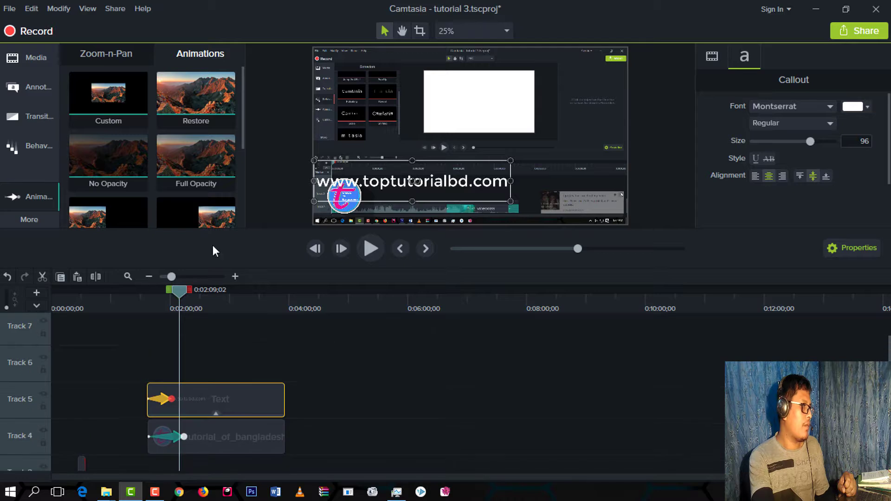
{"action": "left_click", "coordinate": [31, 56]}
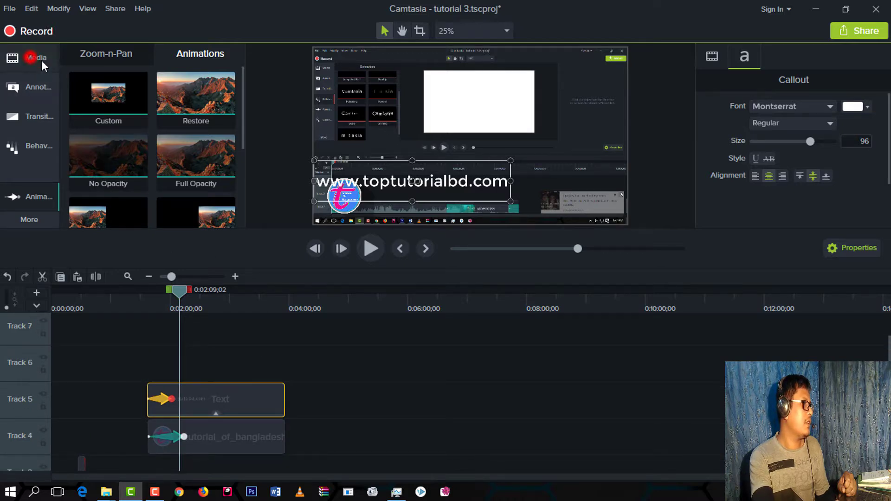
{"action": "left_click_drag", "start_coordinate": [108, 122], "coordinate": [194, 360]}
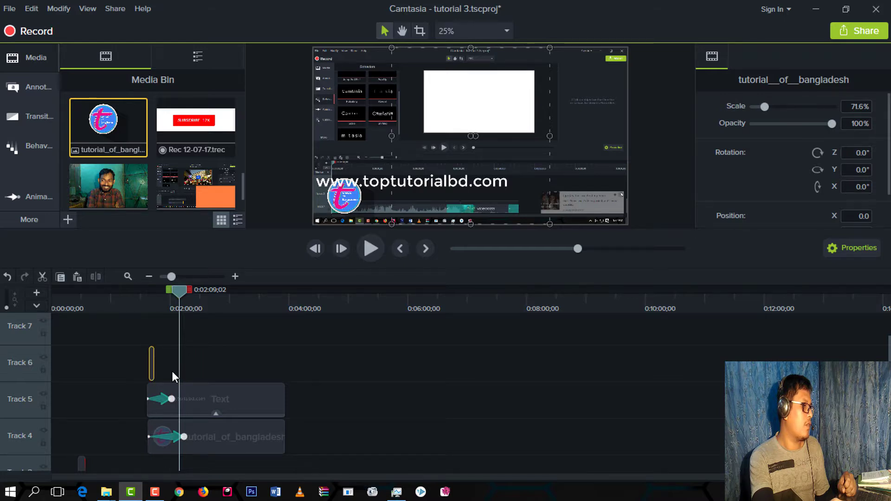
{"action": "left_click_drag", "start_coordinate": [152, 364], "coordinate": [275, 361]}
{"action": "left_click_drag", "start_coordinate": [392, 48], "coordinate": [339, 70]}
Look through the animation presets and apply No Opacity near the start of the Track 6 logo clip.
{"action": "left_click_drag", "start_coordinate": [190, 290], "coordinate": [152, 303]}
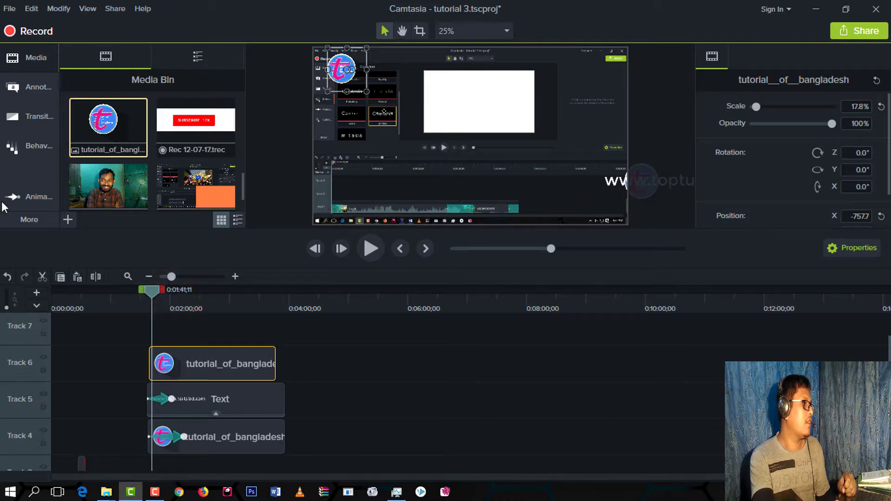
{"action": "left_click", "coordinate": [37, 201]}
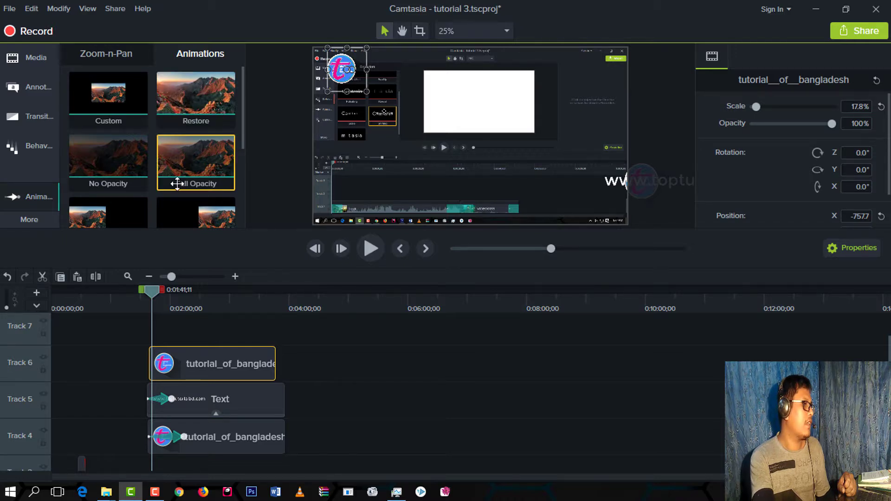
{"action": "scroll", "coordinate": [175, 185], "scroll_direction": "down", "scroll_amount": 2}
{"action": "scroll", "coordinate": [121, 196], "scroll_direction": "down", "scroll_amount": 1}
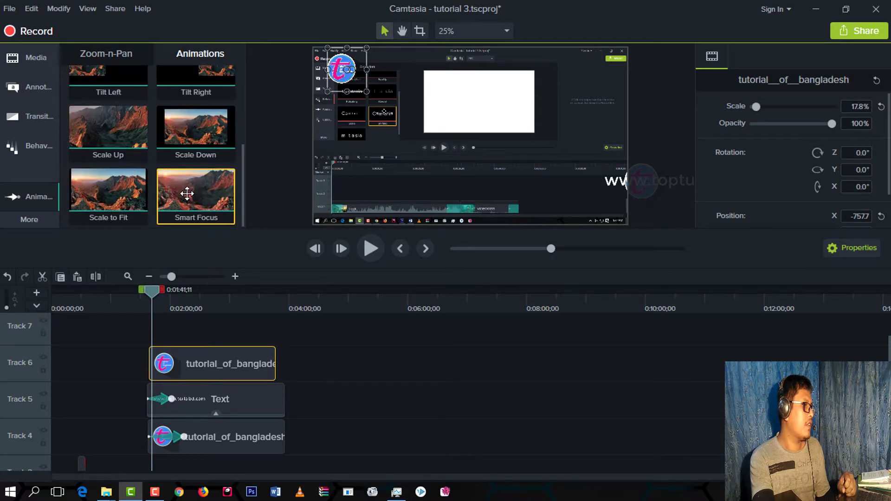
{"action": "scroll", "coordinate": [187, 193], "scroll_direction": "up", "scroll_amount": 2}
{"action": "left_click_drag", "start_coordinate": [112, 92], "coordinate": [161, 377]}
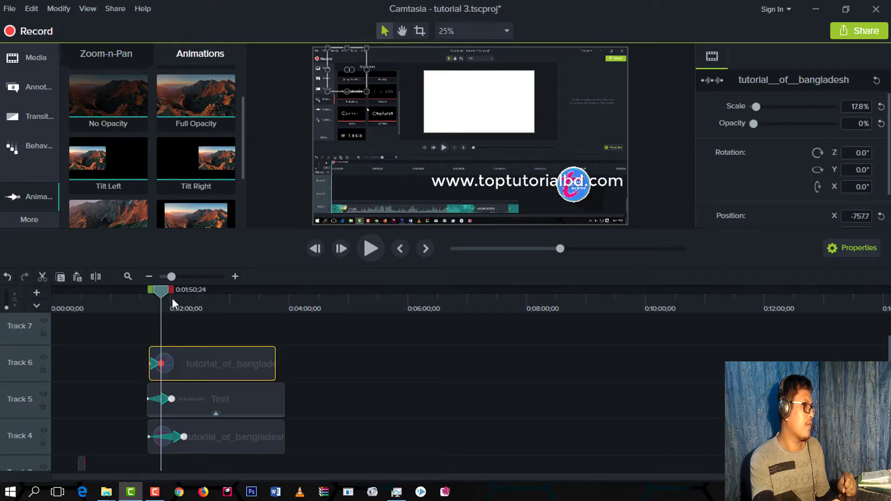
Preview and lengthen the No Opacity animation, and move it to the end of the Track 6 logo clip.
{"action": "mouse_move", "coordinate": [163, 290]}
{"action": "left_mouse_down"}
{"action": "mouse_move", "coordinate": [141, 299]}
{"action": "mouse_move", "coordinate": [155, 300]}
{"action": "left_mouse_up"}
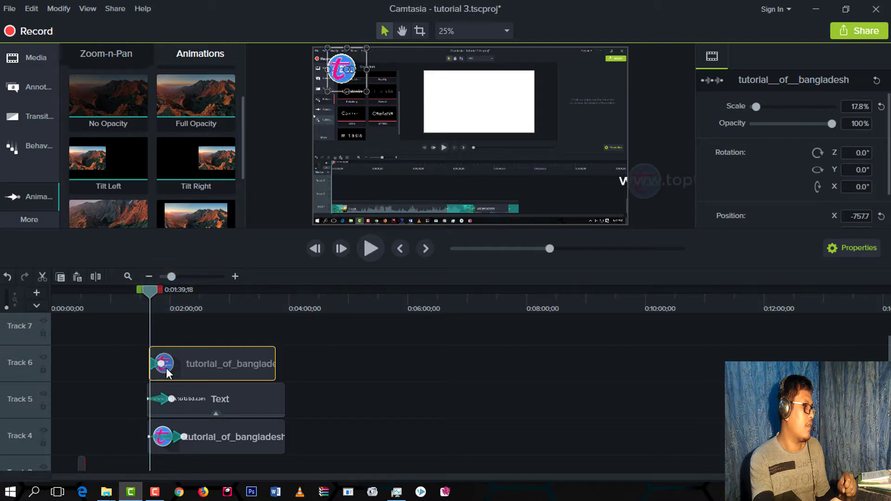
{"action": "mouse_move", "coordinate": [161, 363]}
{"action": "left_mouse_down"}
{"action": "mouse_move", "coordinate": [192, 357]}
{"action": "mouse_move", "coordinate": [163, 363]}
{"action": "left_mouse_up"}
{"action": "left_click_drag", "start_coordinate": [188, 293], "coordinate": [152, 329]}
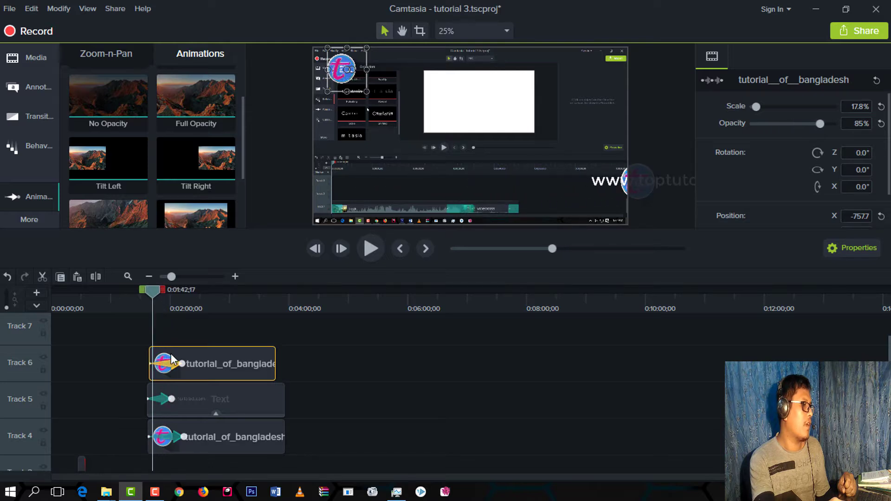
{"action": "left_click_drag", "start_coordinate": [175, 366], "coordinate": [278, 373]}
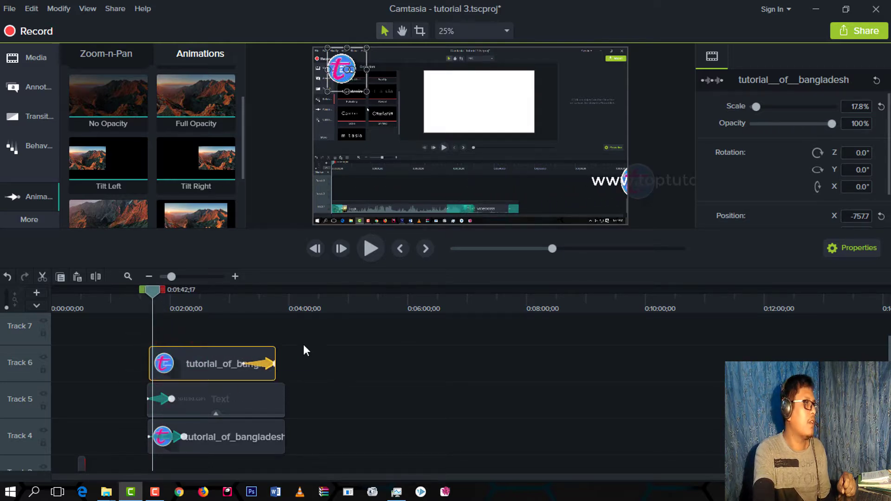
Try a scaling animation preset near the start of the Track 6 logo clip and scrub through it.
{"action": "left_click_drag", "start_coordinate": [154, 293], "coordinate": [147, 296]}
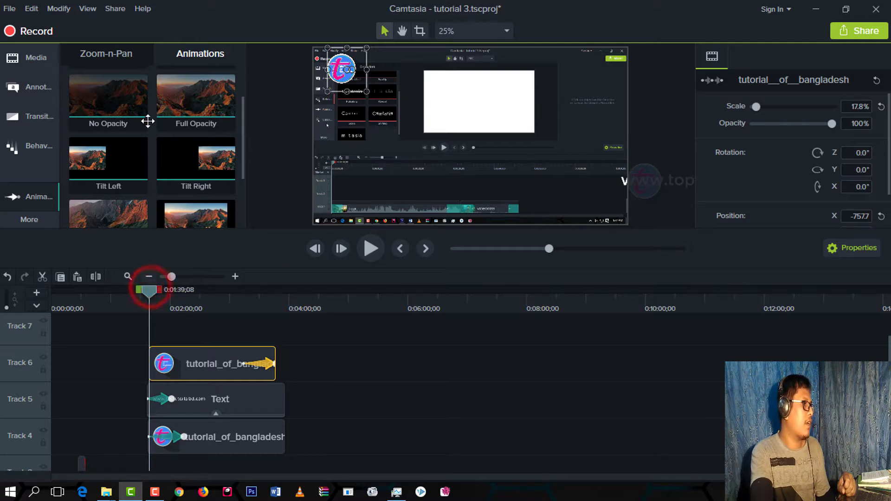
{"action": "scroll", "coordinate": [143, 133], "scroll_direction": "up", "scroll_amount": 1}
{"action": "scroll", "coordinate": [141, 130], "scroll_direction": "up", "scroll_amount": 1}
{"action": "left_click_drag", "start_coordinate": [108, 108], "coordinate": [160, 367]}
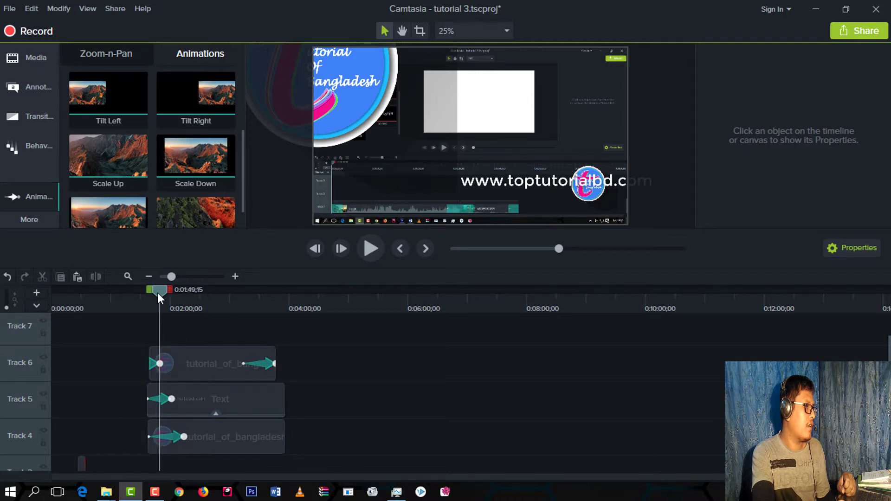
{"action": "left_click_drag", "start_coordinate": [158, 293], "coordinate": [168, 365]}
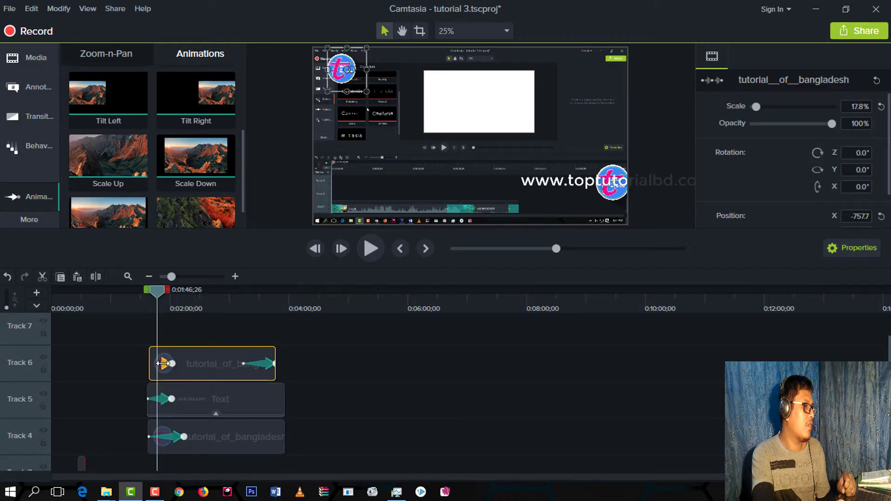
Move the scaling animation to the Track 6 logo clip's start, preview it, and delete it.
{"action": "left_click_drag", "start_coordinate": [162, 363], "coordinate": [140, 357]}
{"action": "left_click_drag", "start_coordinate": [147, 290], "coordinate": [170, 298]}
{"action": "left_click_drag", "start_coordinate": [180, 301], "coordinate": [151, 316]}
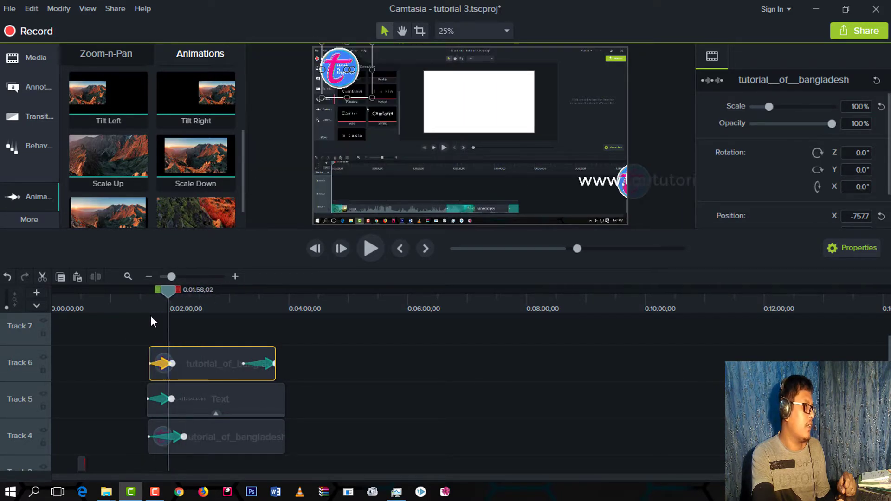
{"action": "right_click", "coordinate": [163, 363]}
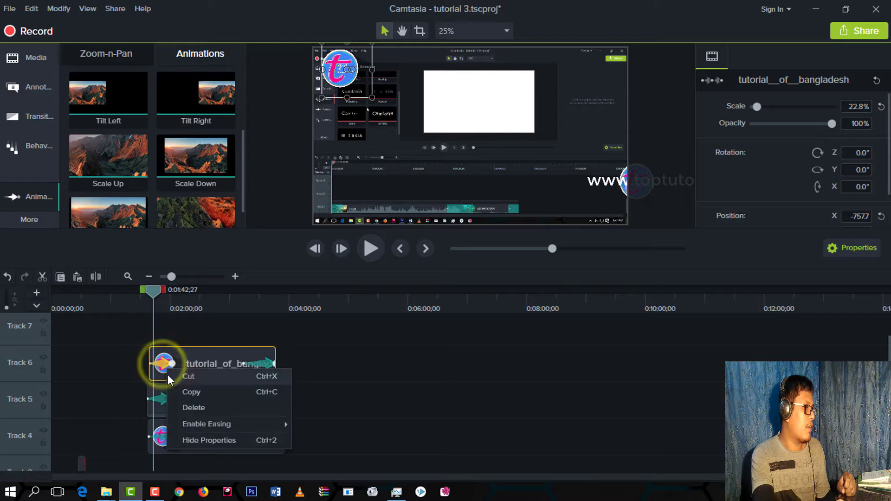
{"action": "left_click", "coordinate": [194, 410]}
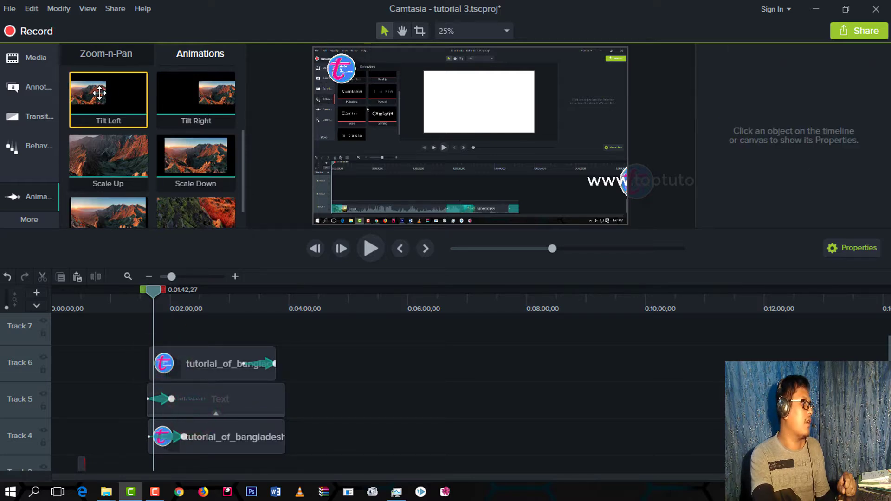
Add a Custom animation to the Track 6 logo clip at 0:01:42;27.
{"action": "scroll", "coordinate": [124, 123], "scroll_direction": "up", "scroll_amount": 3}
{"action": "right_click", "coordinate": [112, 100]}
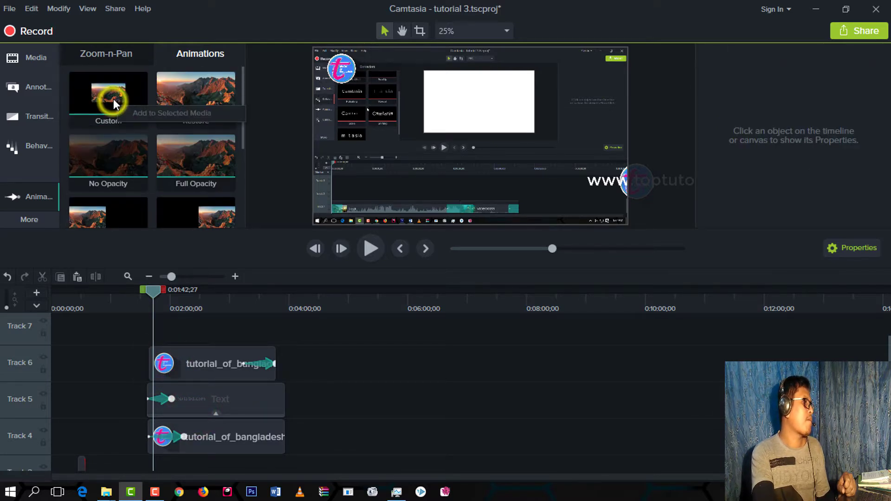
{"action": "left_click", "coordinate": [179, 356]}
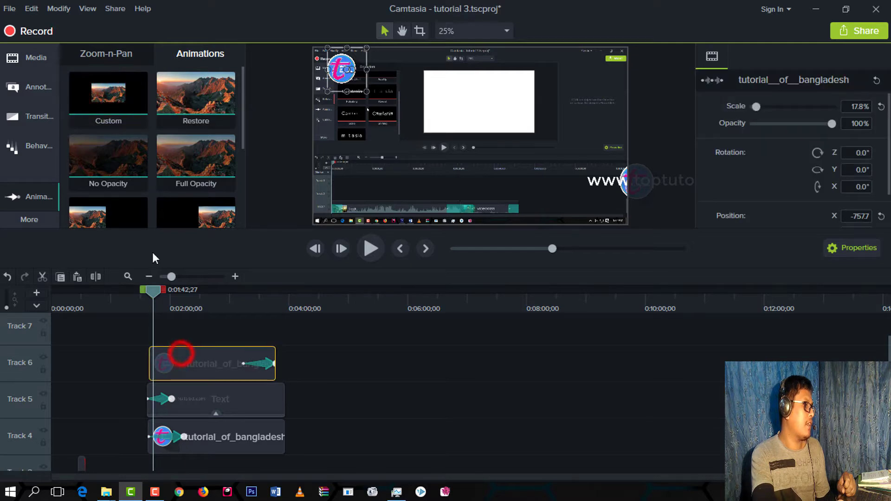
{"action": "right_click", "coordinate": [116, 85]}
{"action": "left_click", "coordinate": [164, 96]}
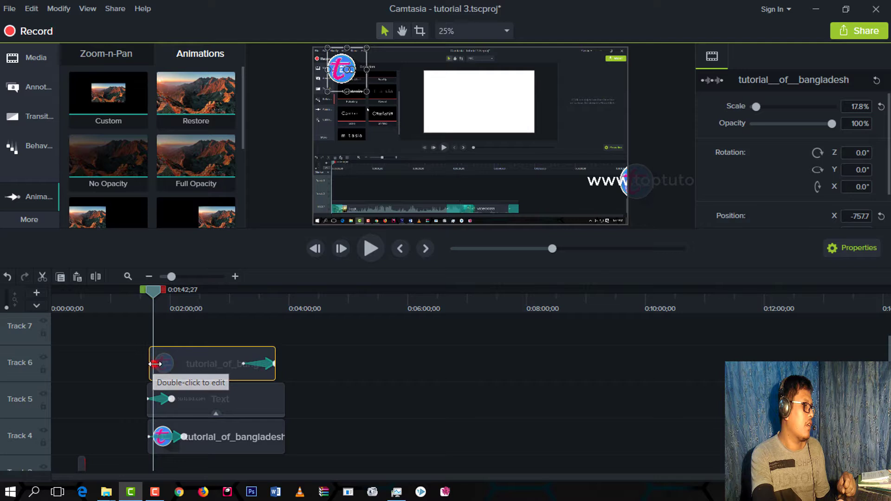
Lengthen the logo's Custom animation, rotate the logo to -711.3° about Z, and delete the surplus second animation beside it.
{"action": "left_click_drag", "start_coordinate": [154, 363], "coordinate": [160, 363]}
{"action": "left_click_drag", "start_coordinate": [159, 294], "coordinate": [155, 294]}
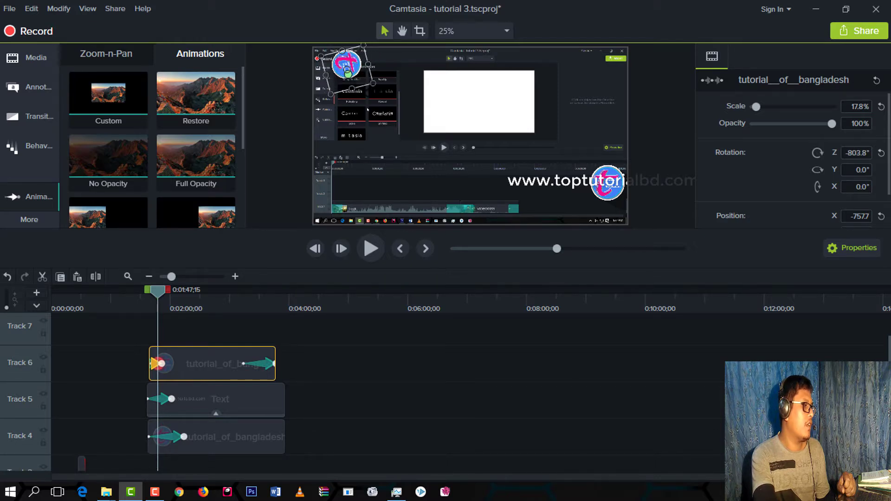
{"action": "left_click_drag", "start_coordinate": [162, 364], "coordinate": [180, 364]}
{"action": "right_click", "coordinate": [176, 364]}
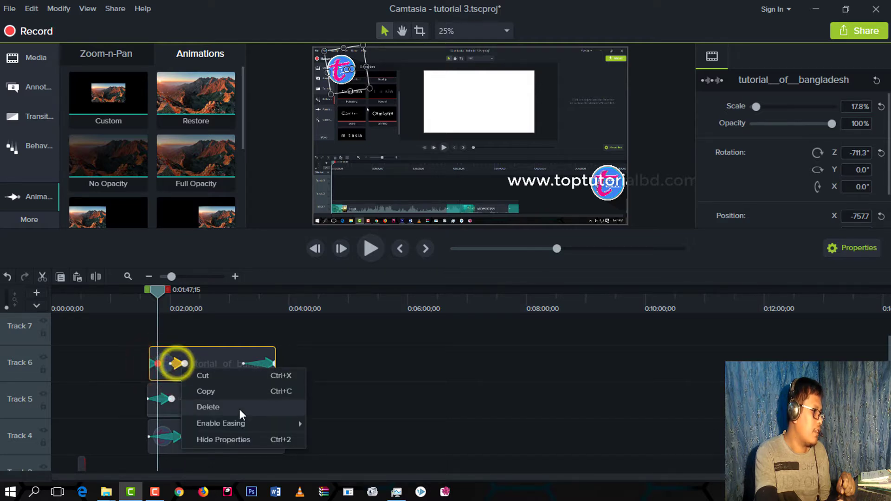
{"action": "left_click", "coordinate": [209, 407]}
Stretch the logo's spin animation to about the middle of the Track 6 clip and play it from 0:01:31;11.
{"action": "mouse_move", "coordinate": [158, 363]}
{"action": "left_mouse_down"}
{"action": "mouse_move", "coordinate": [184, 362]}
{"action": "mouse_move", "coordinate": [171, 365]}
{"action": "left_mouse_up"}
{"action": "left_click_drag", "start_coordinate": [170, 303], "coordinate": [213, 364]}
{"action": "left_click_drag", "start_coordinate": [217, 296], "coordinate": [147, 312]}
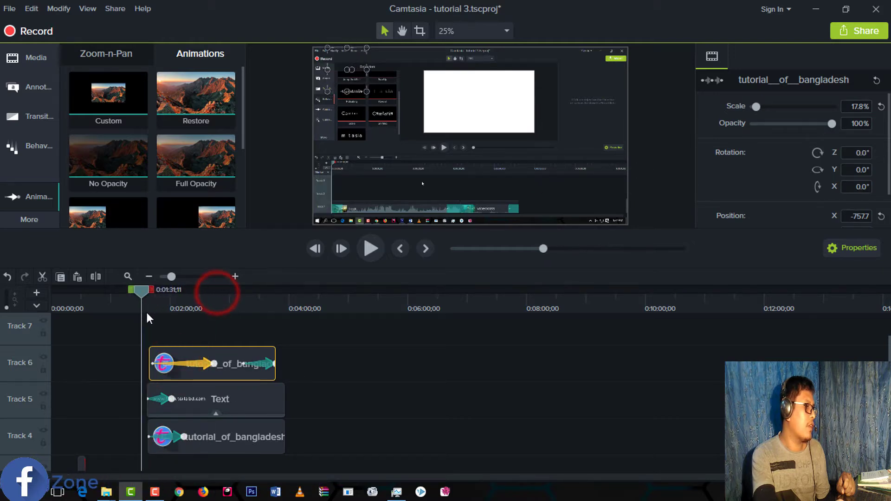
{"action": "left_click", "coordinate": [374, 245]}
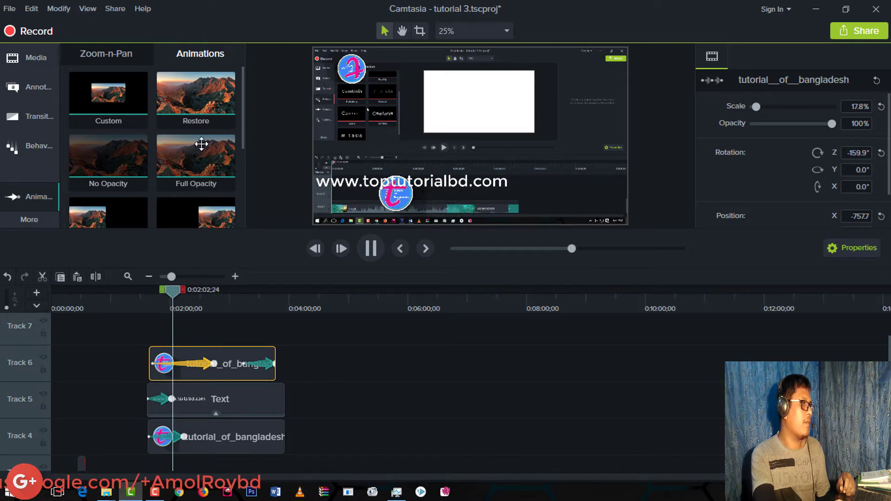
Review the other animation presets and the Zoom-n-Pan options, and scrub along the timeline to check the animated logos and text.
{"action": "scroll", "coordinate": [199, 144], "scroll_direction": "down", "scroll_amount": 1}
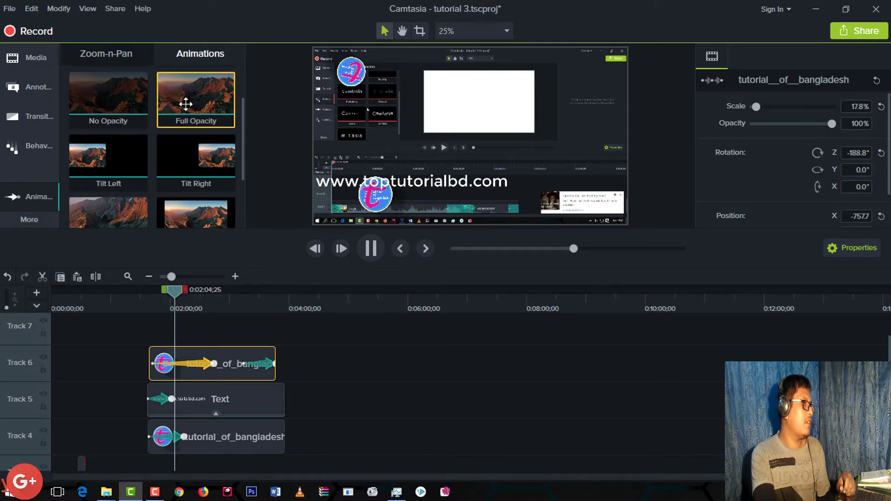
{"action": "scroll", "coordinate": [196, 183], "scroll_direction": "down", "scroll_amount": 1}
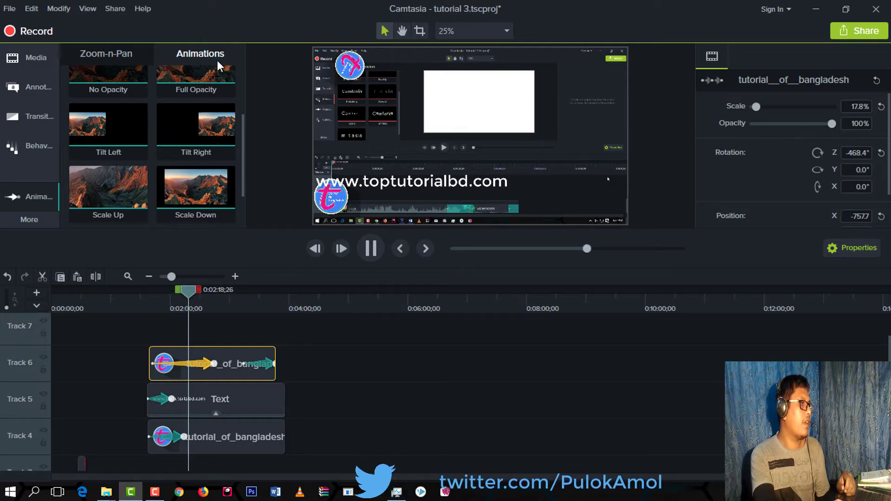
{"action": "left_click_drag", "start_coordinate": [189, 293], "coordinate": [298, 305]}
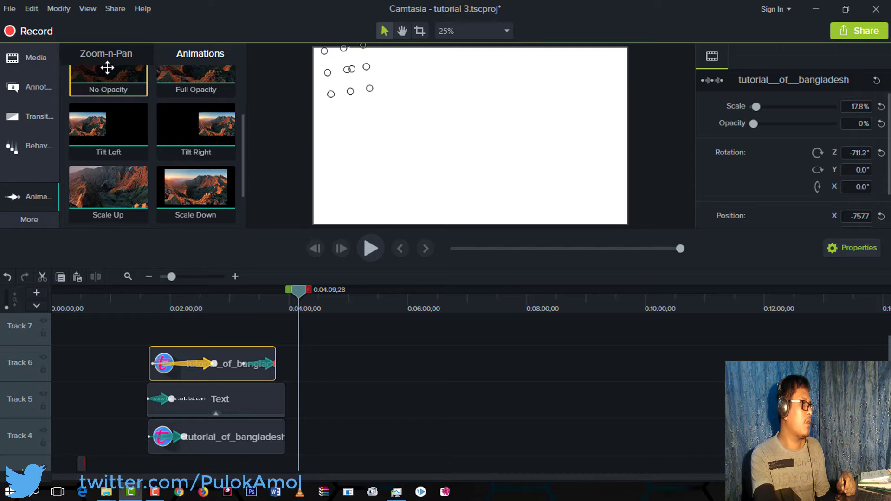
{"action": "left_click", "coordinate": [122, 81]}
{"action": "left_click", "coordinate": [100, 55]}
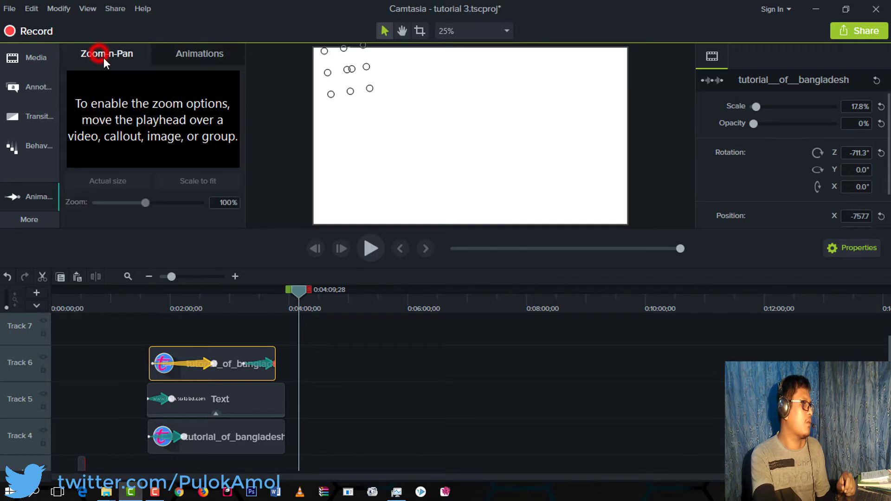
{"action": "left_click_drag", "start_coordinate": [305, 294], "coordinate": [175, 297]}
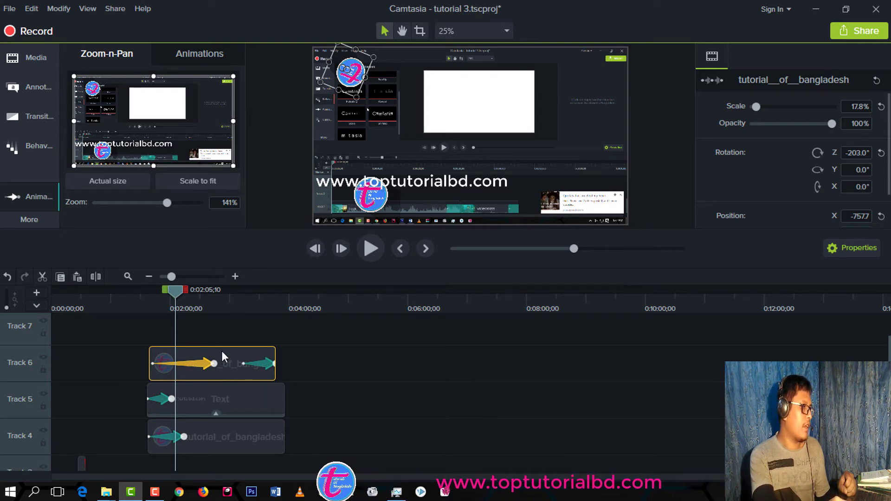
{"action": "left_click_drag", "start_coordinate": [168, 290], "coordinate": [280, 305]}
{"action": "left_click_drag", "start_coordinate": [193, 310], "coordinate": [263, 327]}
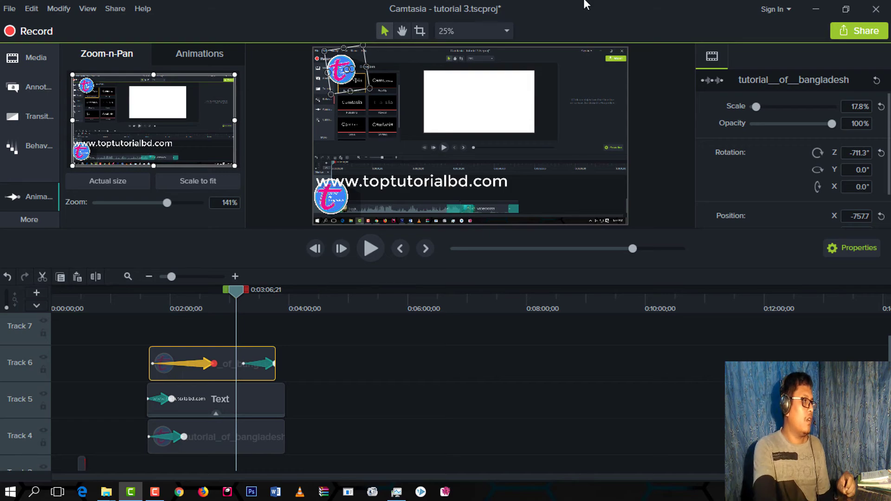